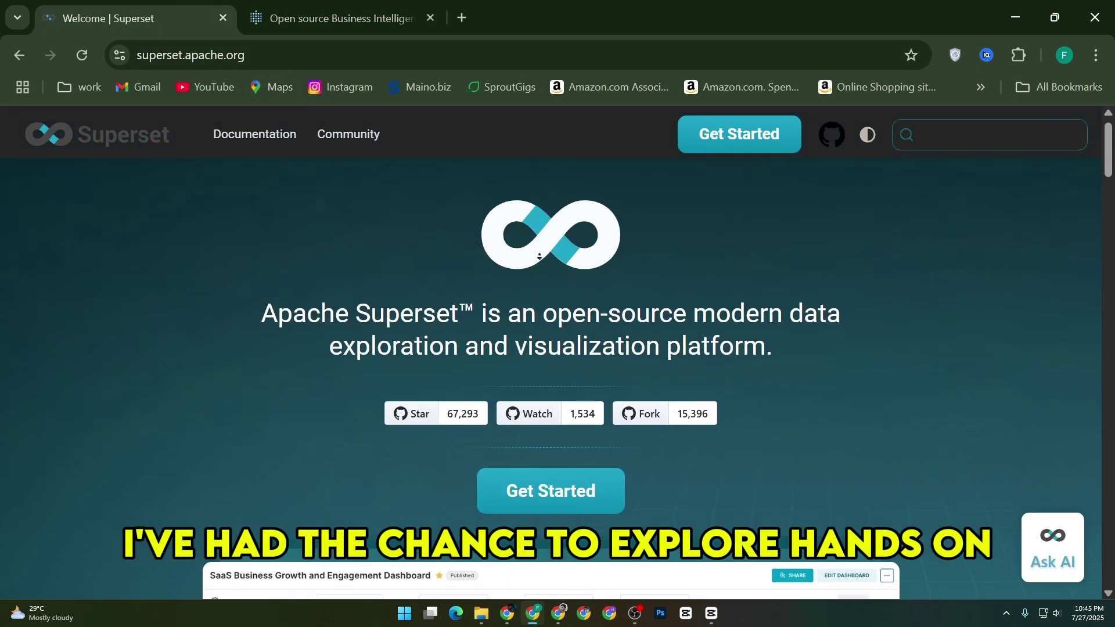
scroll(538, 247, "down", 2)
scroll(537, 275, "down", 1)
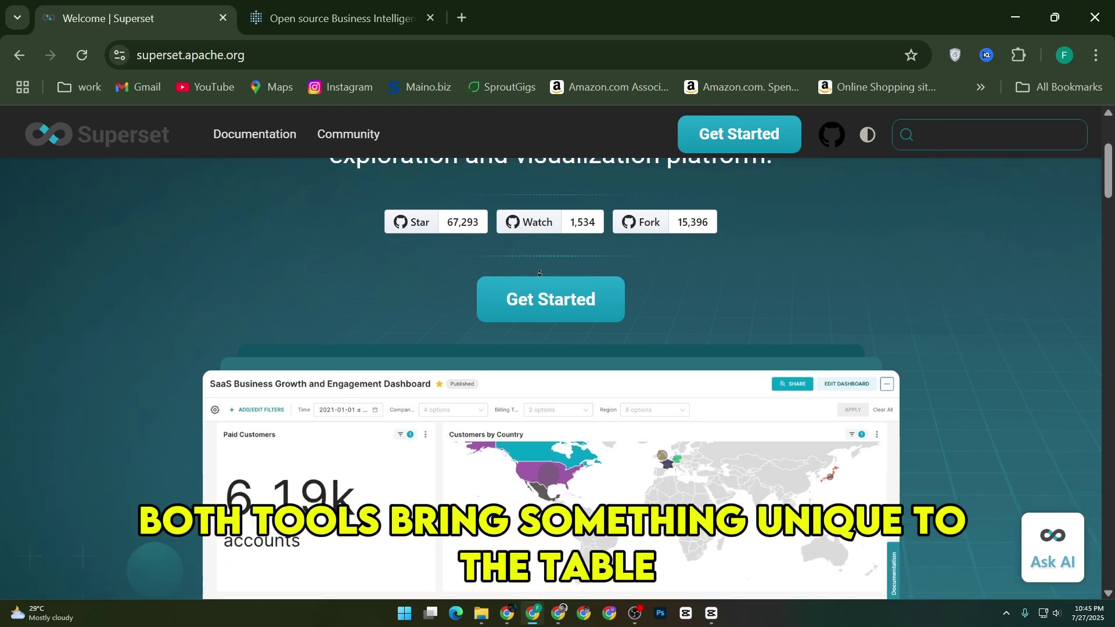
scroll(538, 274, "down", 1)
scroll(538, 275, "down", 1)
scroll(540, 273, "down", 1)
scroll(539, 274, "down", 1)
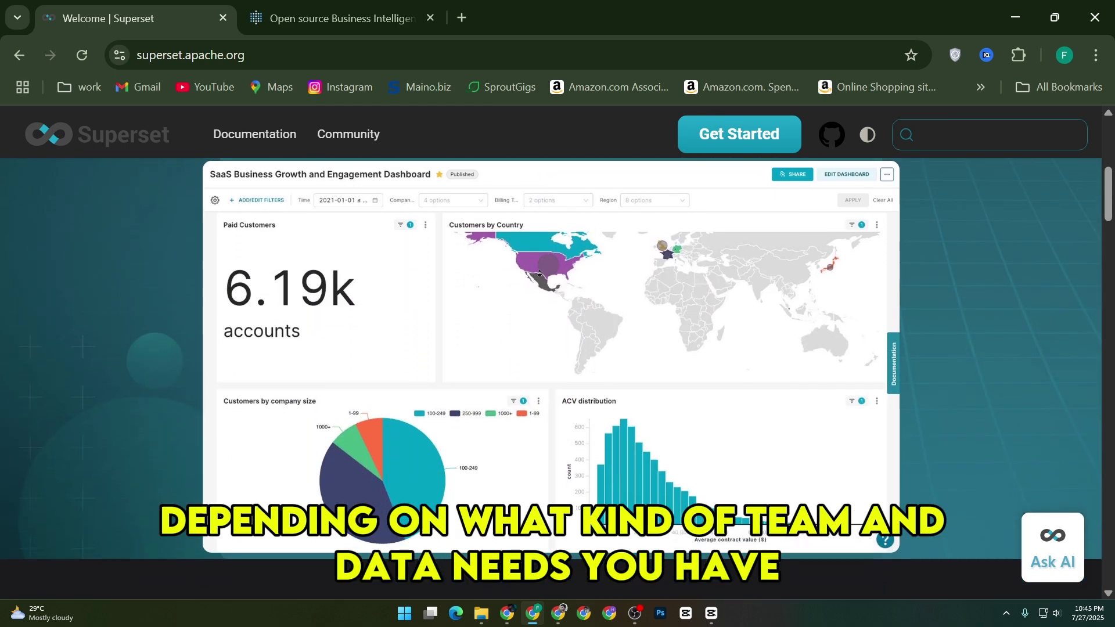
scroll(539, 274, "down", 1)
scroll(539, 274, "down", 1)
scroll(539, 273, "down", 1)
scroll(540, 274, "down", 1)
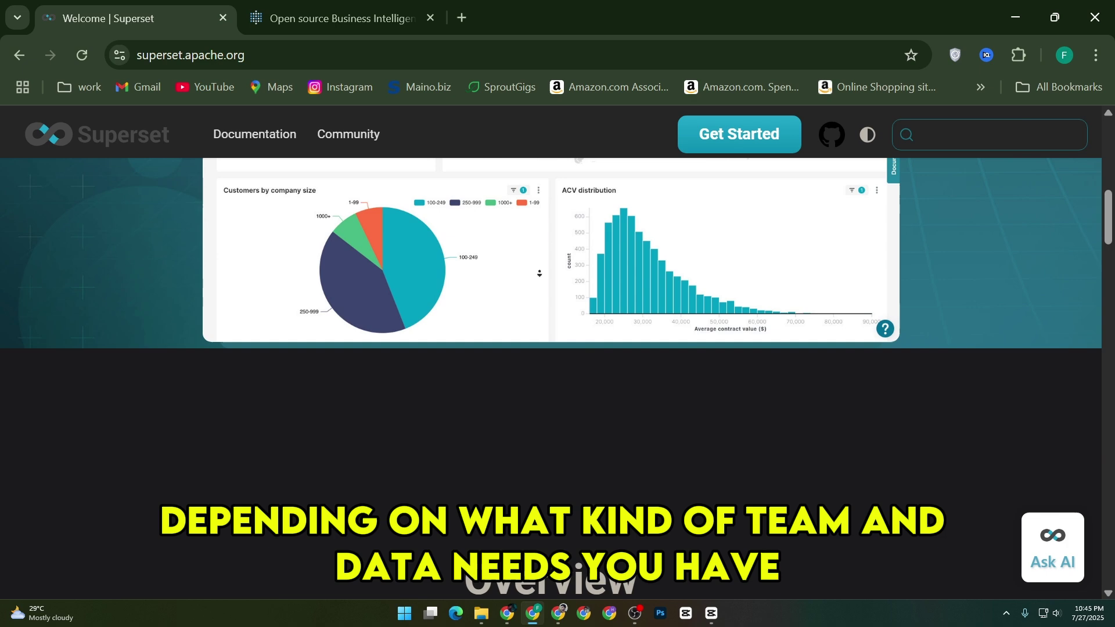
scroll(539, 274, "down", 1)
scroll(540, 274, "down", 1)
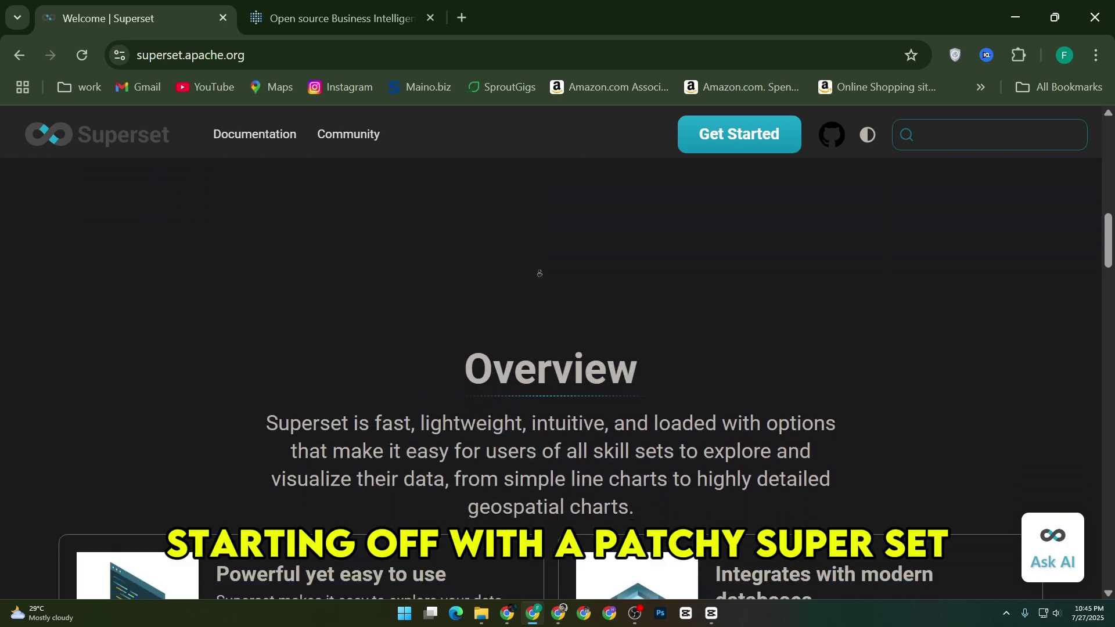
scroll(540, 273, "down", 1)
scroll(539, 274, "down", 1)
scroll(539, 274, "down", 1)
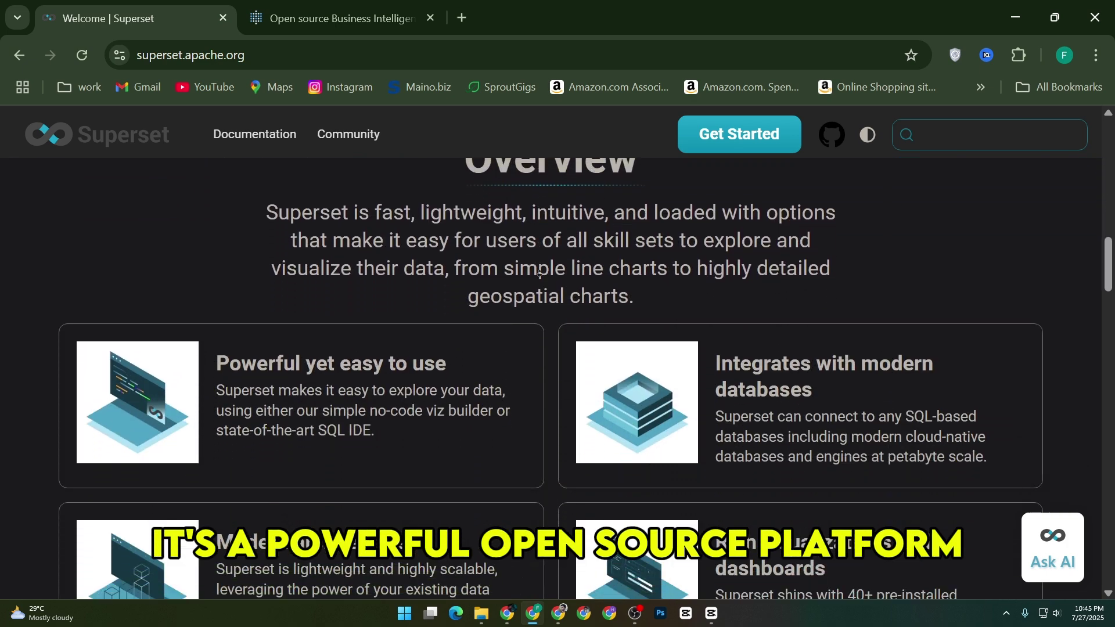
scroll(540, 274, "down", 1)
scroll(540, 274, "down", 1)
scroll(539, 274, "down", 1)
scroll(540, 273, "down", 1)
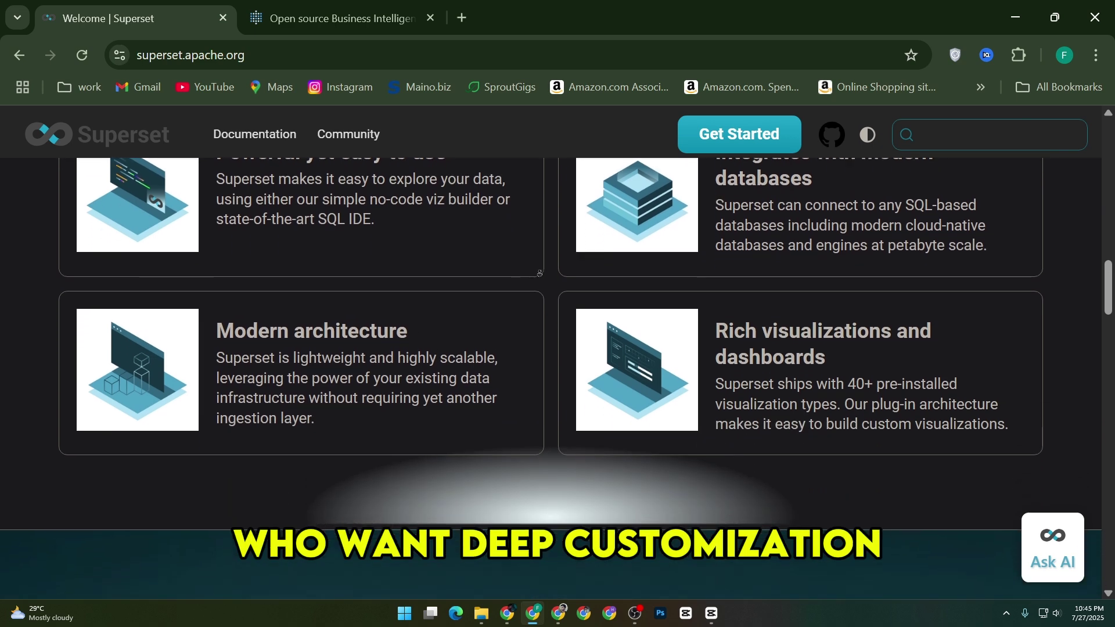
scroll(539, 274, "down", 1)
scroll(538, 274, "down", 1)
scroll(538, 273, "down", 1)
scroll(540, 274, "down", 1)
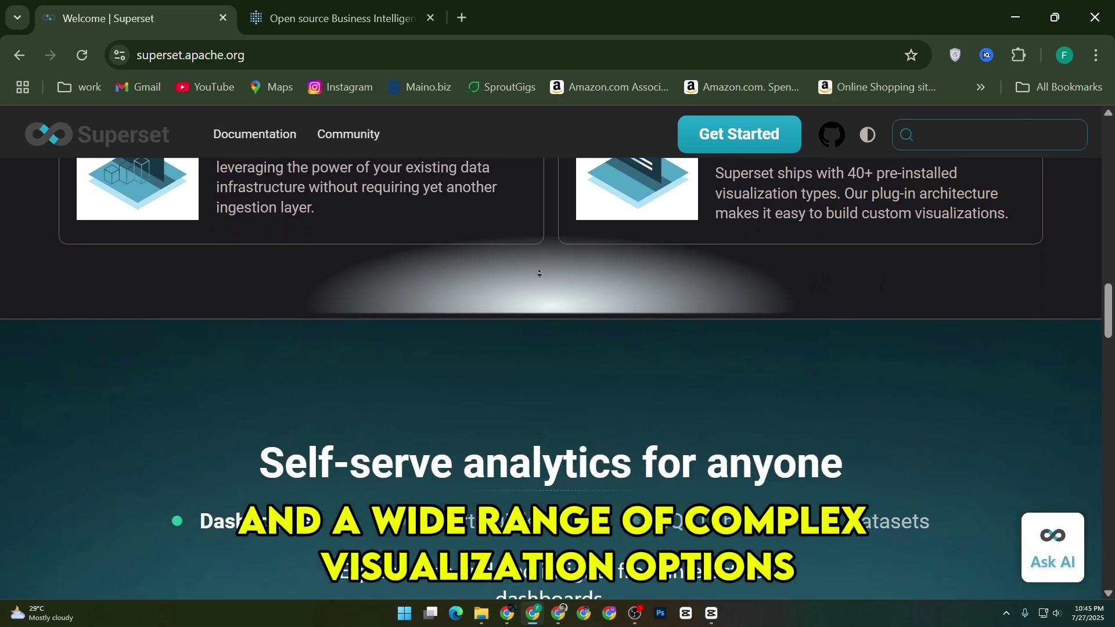
scroll(539, 273, "down", 1)
scroll(539, 274, "down", 1)
scroll(539, 273, "down", 1)
scroll(540, 273, "down", 1)
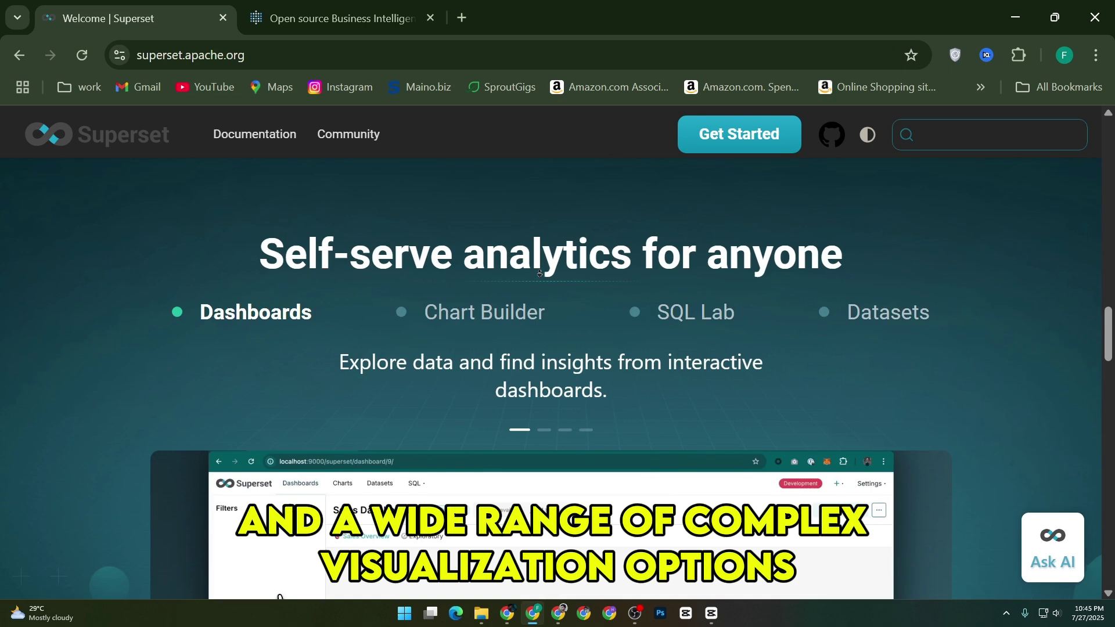
scroll(540, 273, "down", 1)
scroll(539, 273, "down", 1)
scroll(539, 274, "down", 1)
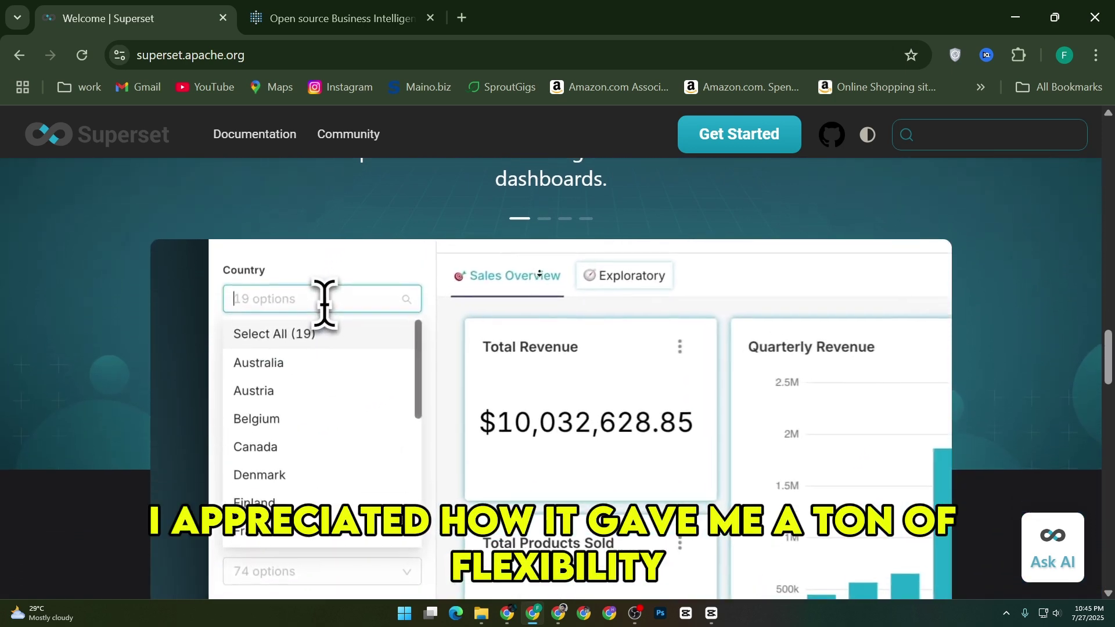
scroll(540, 274, "down", 1)
scroll(539, 274, "down", 1)
scroll(539, 273, "down", 1)
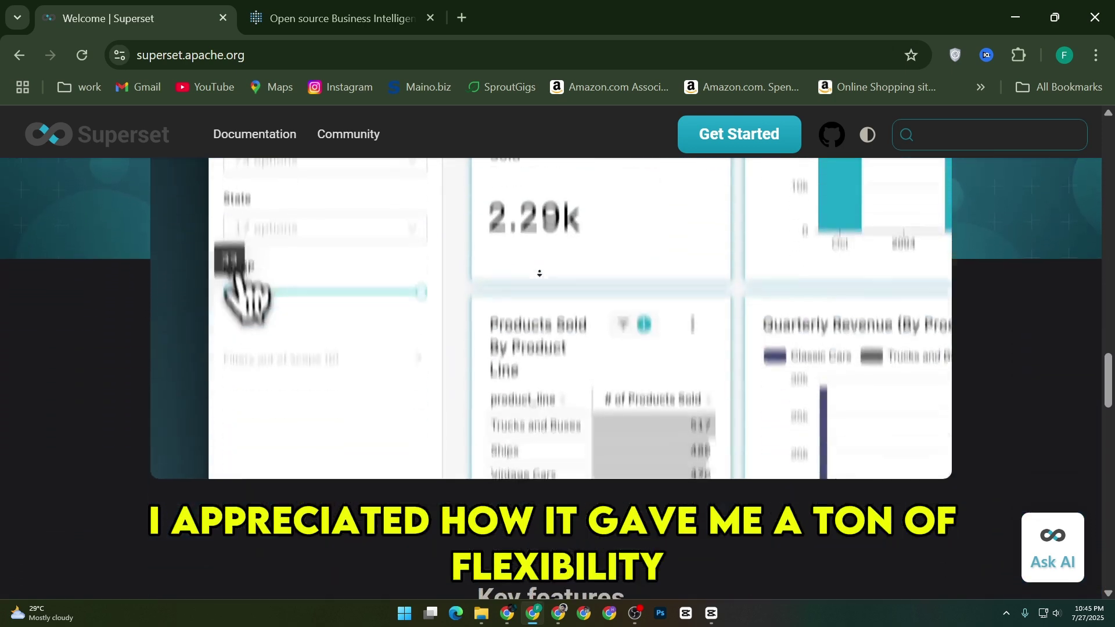
scroll(539, 274, "down", 1)
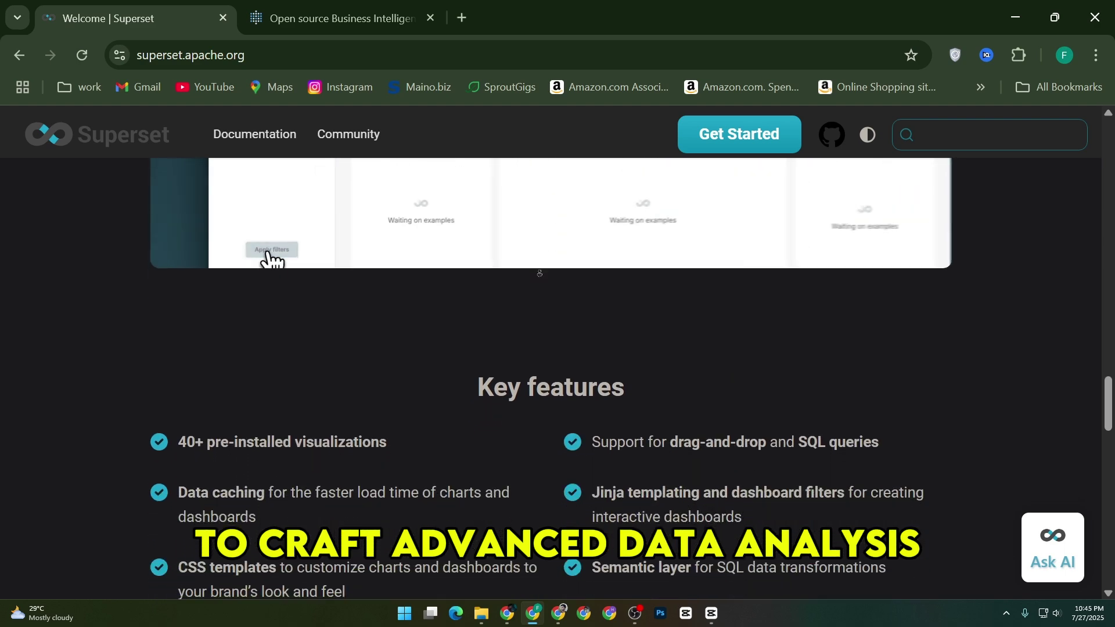
scroll(538, 274, "down", 1)
scroll(538, 273, "down", 1)
scroll(539, 274, "down", 1)
scroll(539, 274, "down", 1)
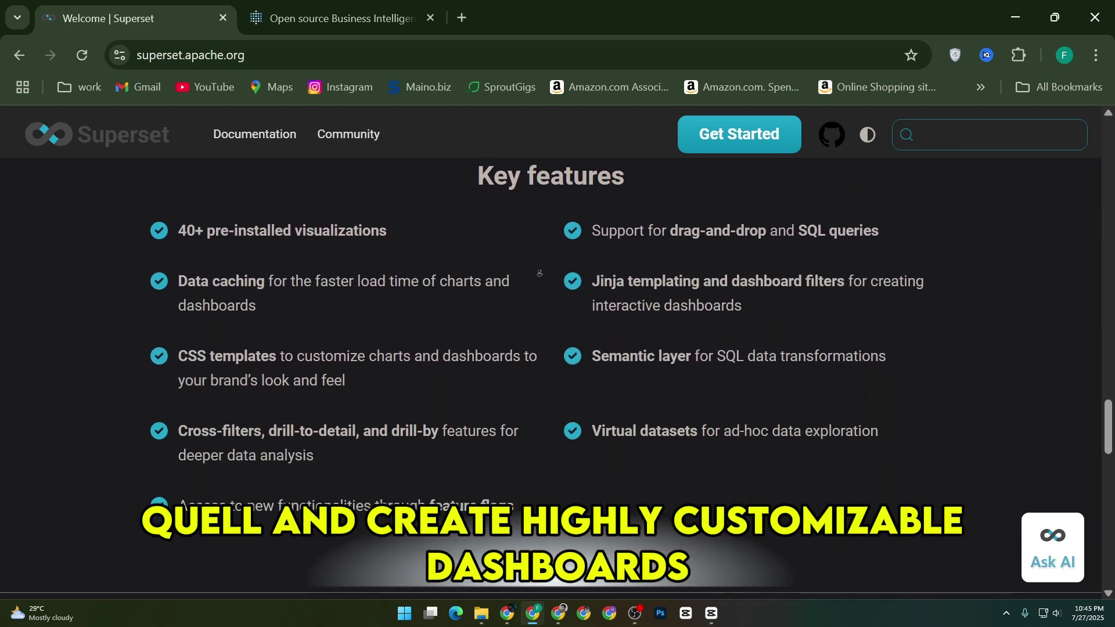
scroll(539, 273, "down", 1)
scroll(540, 274, "down", 1)
scroll(539, 273, "down", 1)
scroll(539, 273, "down", 1)
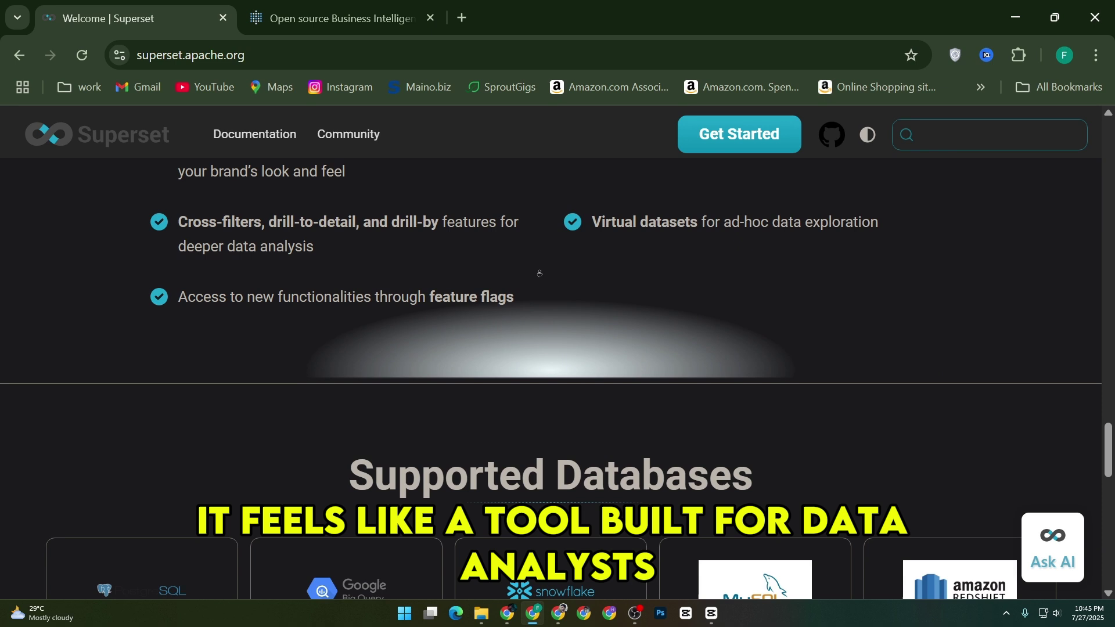
scroll(538, 274, "down", 1)
scroll(539, 274, "down", 1)
scroll(538, 274, "down", 1)
scroll(539, 274, "down", 1)
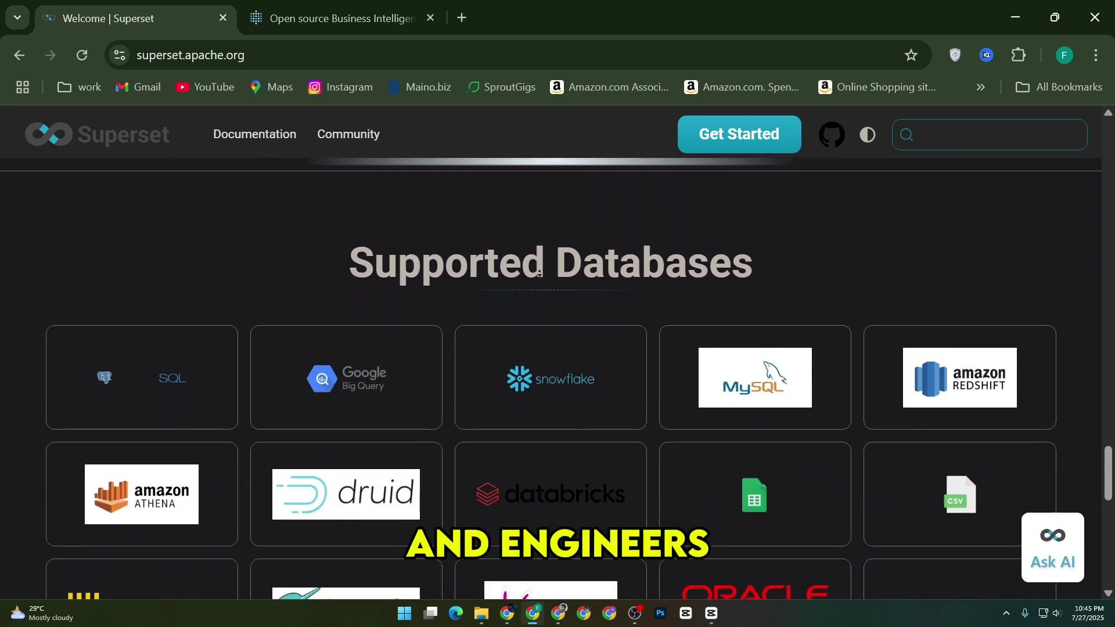
scroll(539, 274, "down", 1)
scroll(540, 273, "down", 1)
scroll(539, 273, "down", 1)
scroll(539, 273, "down", 1)
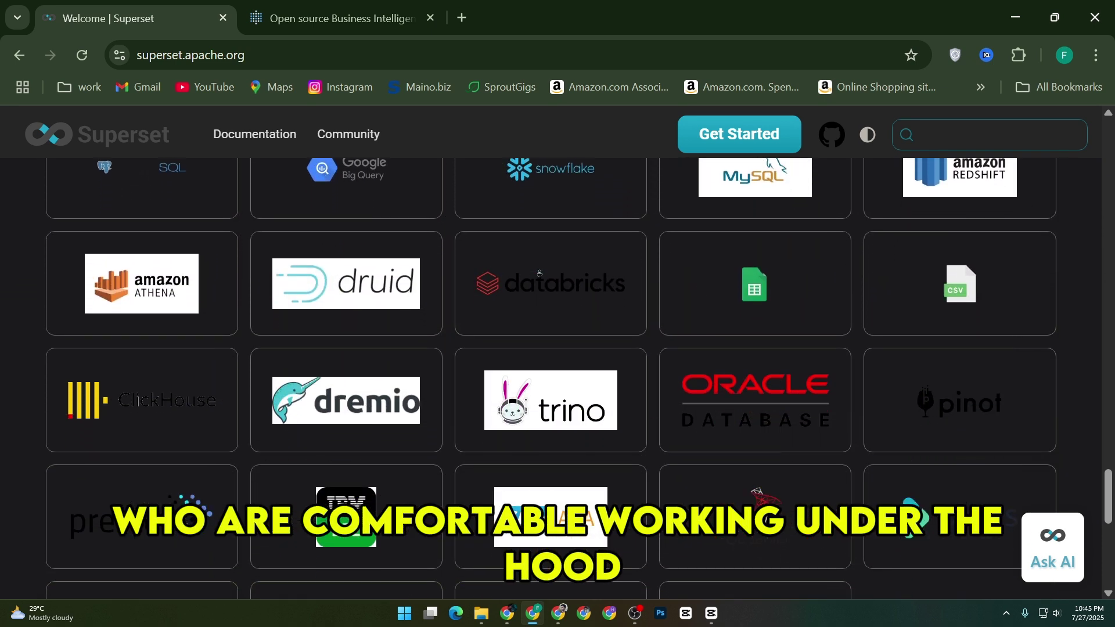
scroll(539, 274, "down", 1)
scroll(538, 273, "down", 1)
scroll(540, 274, "down", 1)
scroll(539, 274, "down", 1)
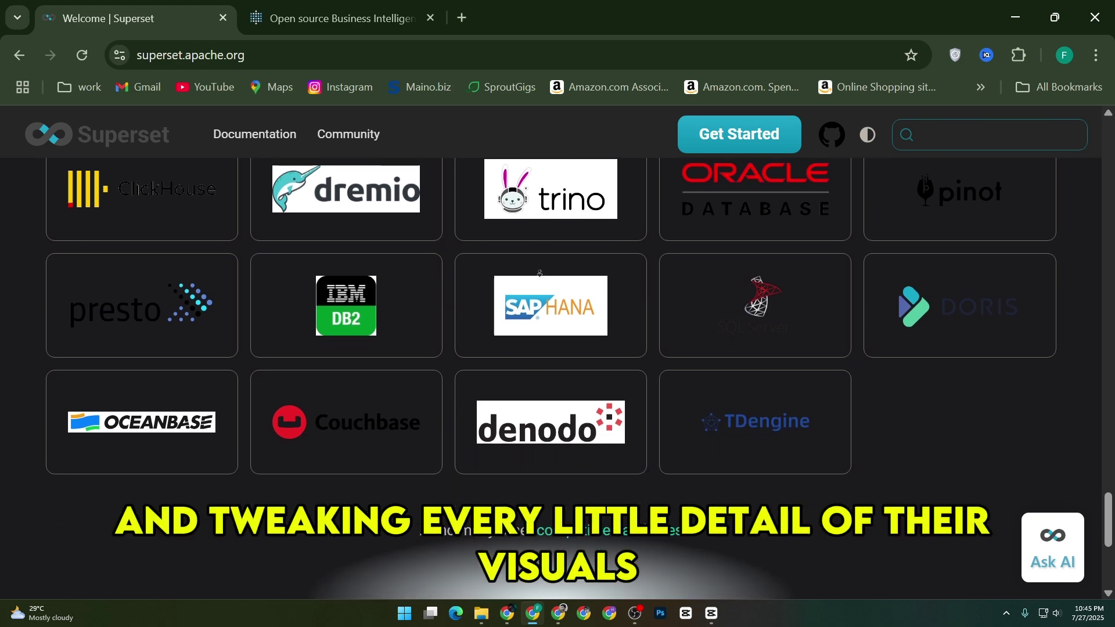
scroll(539, 273, "down", 1)
scroll(539, 273, "down", 1)
scroll(539, 274, "down", 1)
scroll(538, 274, "down", 1)
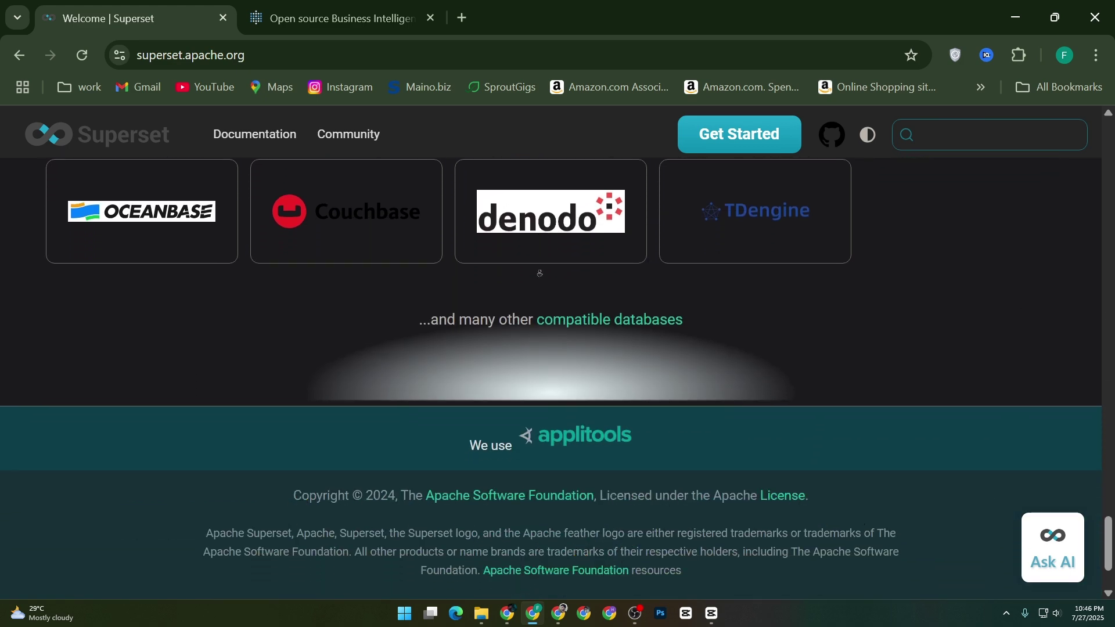
scroll(539, 274, "down", 1)
left_click(379, 18)
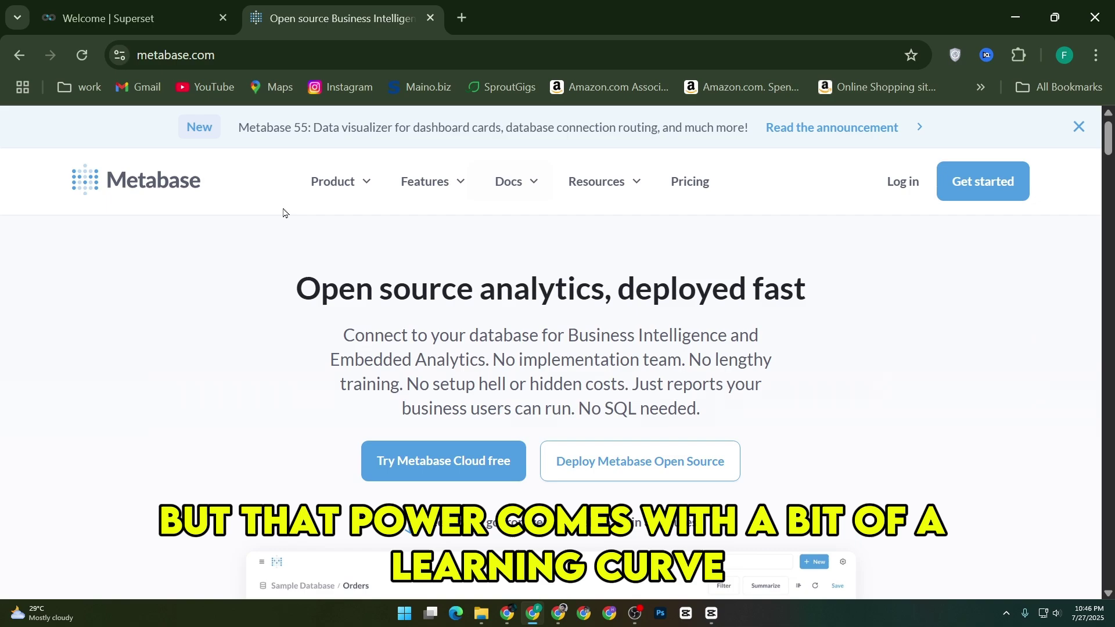
left_click(149, 4)
scroll(593, 258, "up", 5)
scroll(593, 259, "up", 5)
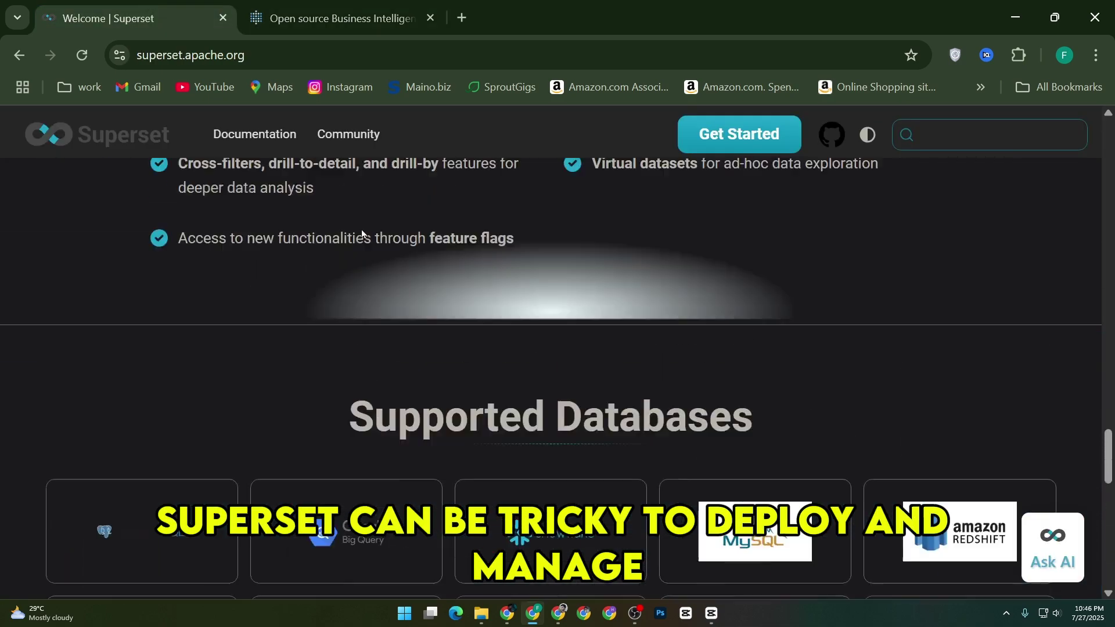
scroll(592, 258, "up", 5)
scroll(593, 259, "up", 5)
scroll(593, 259, "up", 5)
scroll(596, 261, "up", 5)
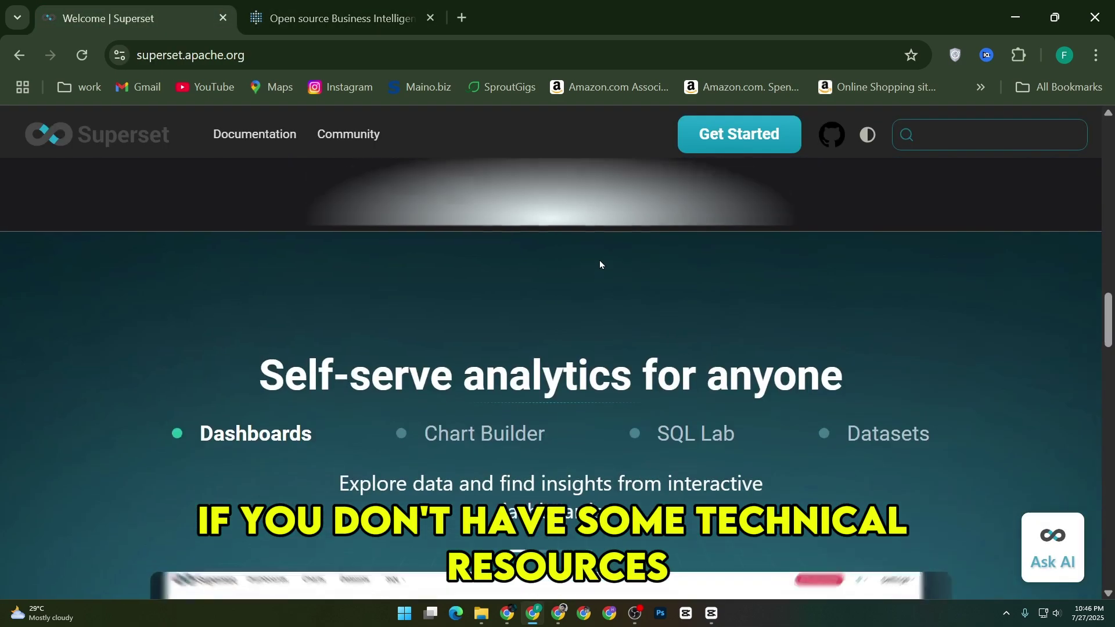
scroll(600, 260, "up", 5)
scroll(599, 260, "up", 5)
scroll(599, 261, "up", 5)
scroll(599, 260, "up", 5)
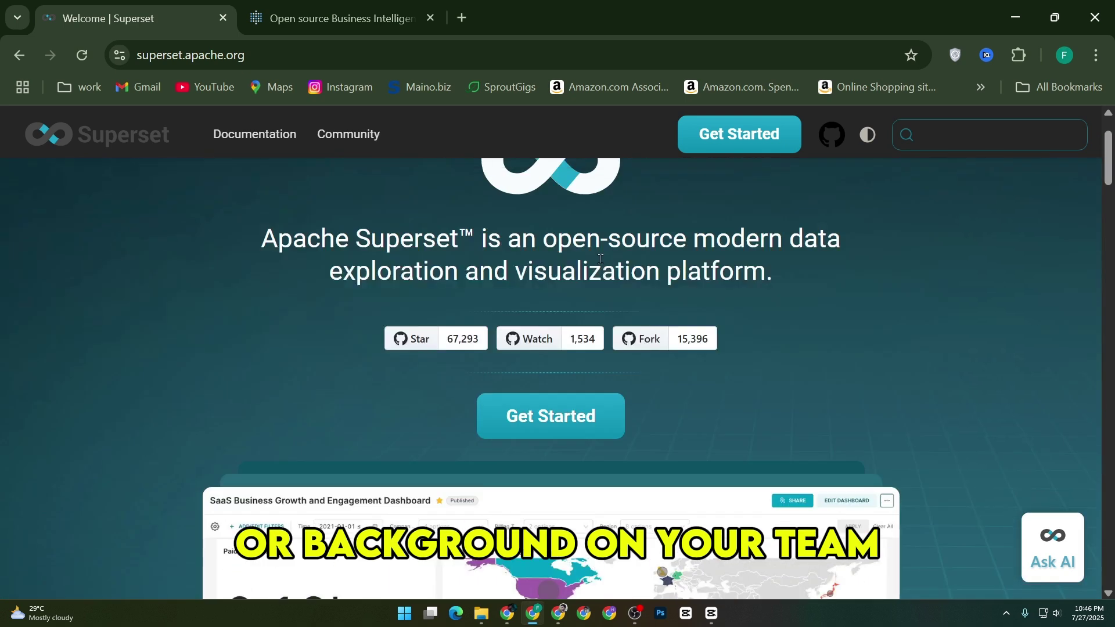
scroll(600, 261, "up", 2)
left_click(396, 5)
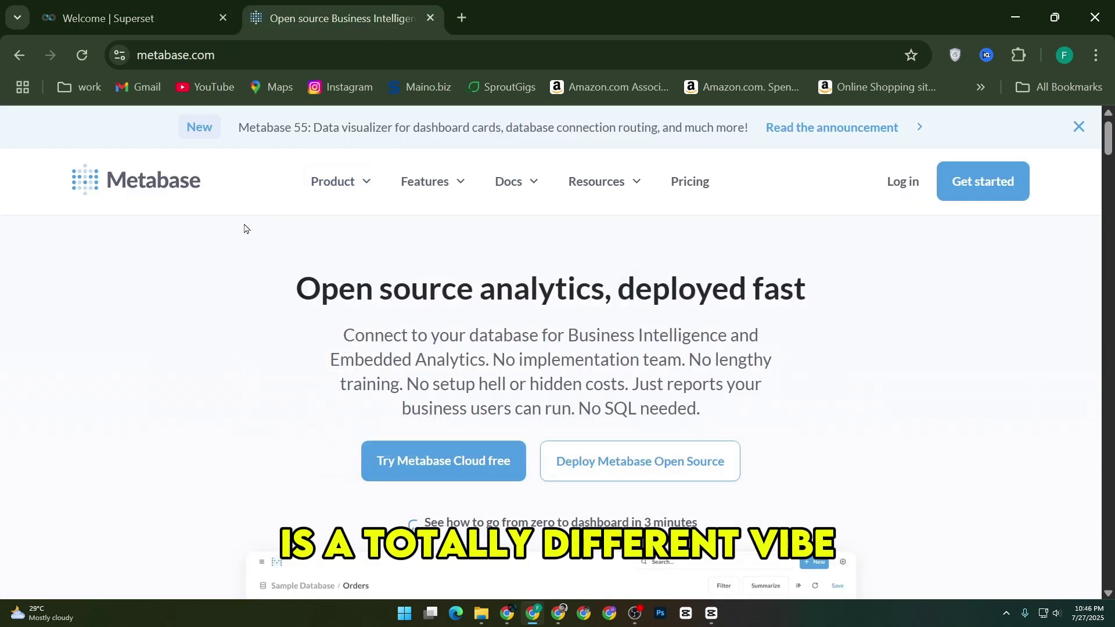
scroll(244, 225, "down", 1)
scroll(245, 245, "down", 1)
scroll(244, 262, "down", 1)
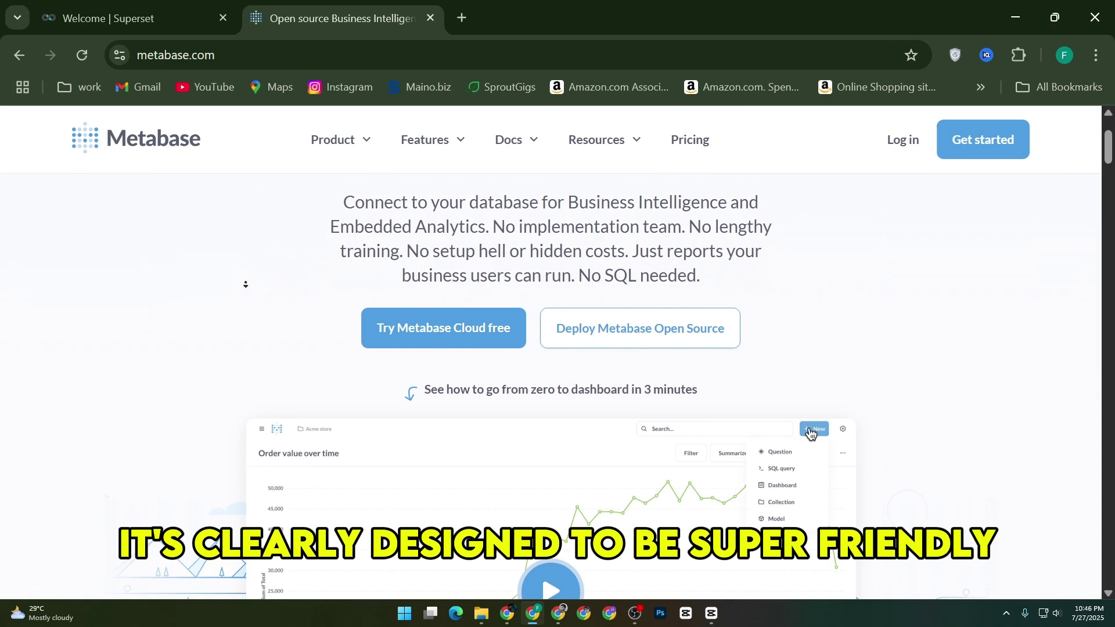
scroll(246, 286, "down", 1)
scroll(246, 286, "down", 1)
scroll(246, 287, "down", 1)
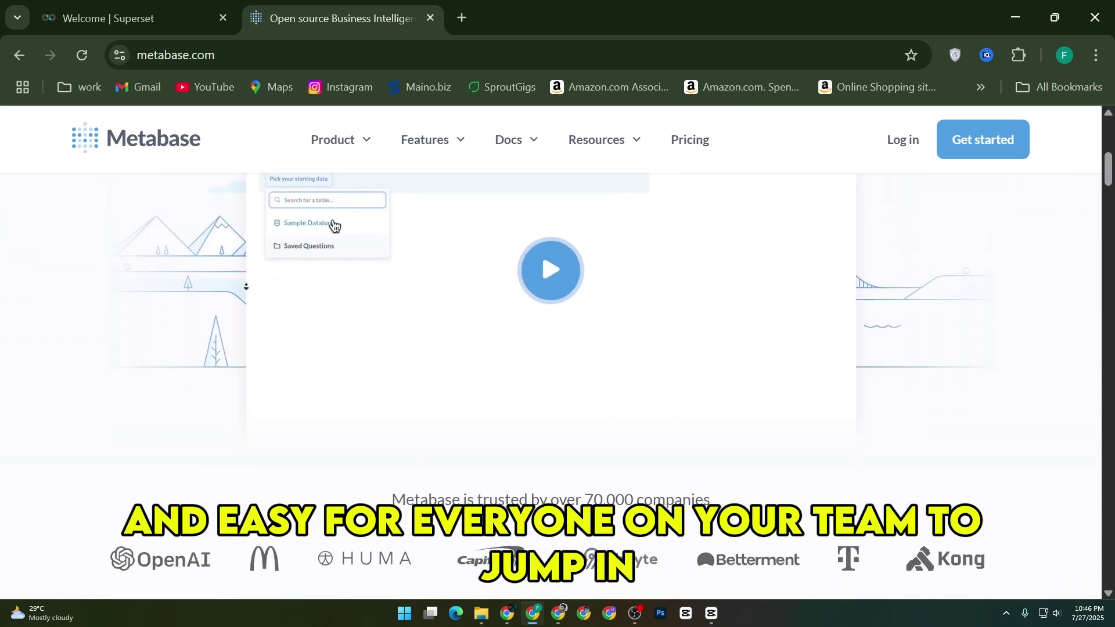
scroll(247, 287, "down", 1)
scroll(247, 287, "down", 1)
scroll(245, 287, "down", 1)
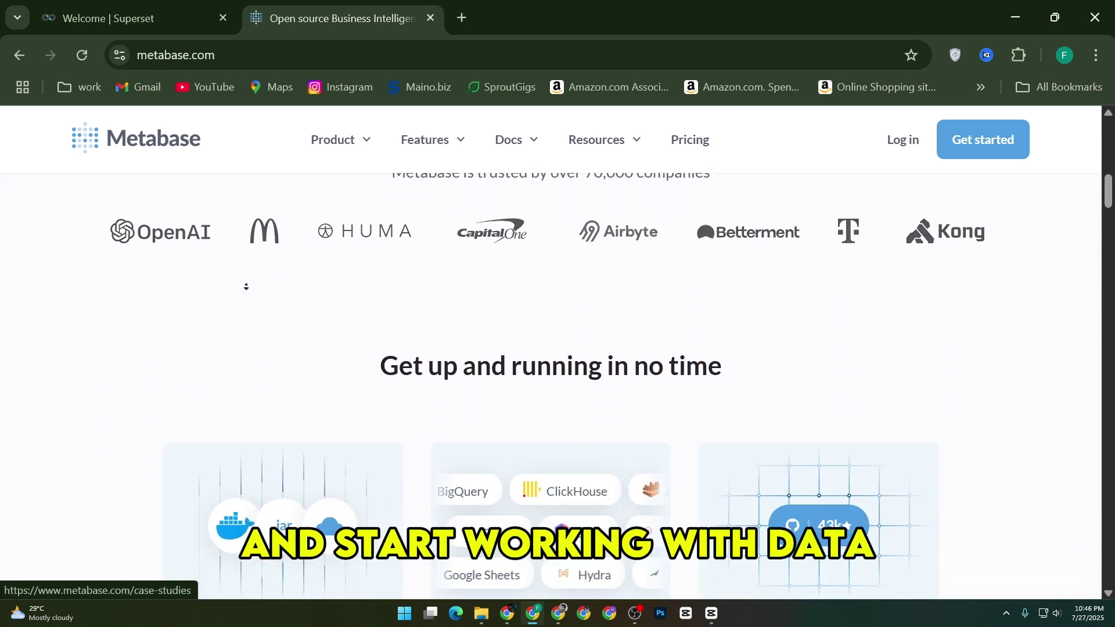
scroll(246, 287, "down", 1)
scroll(246, 286, "down", 1)
scroll(246, 286, "down", 1)
scroll(246, 287, "down", 1)
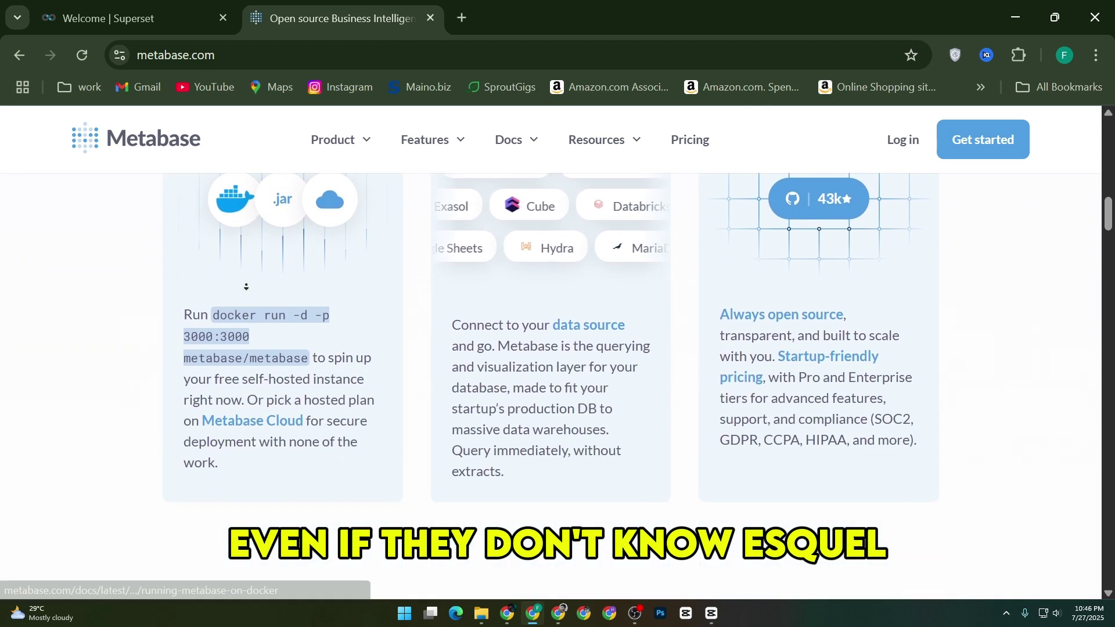
scroll(246, 286, "down", 1)
scroll(246, 287, "down", 2)
scroll(246, 287, "down", 1)
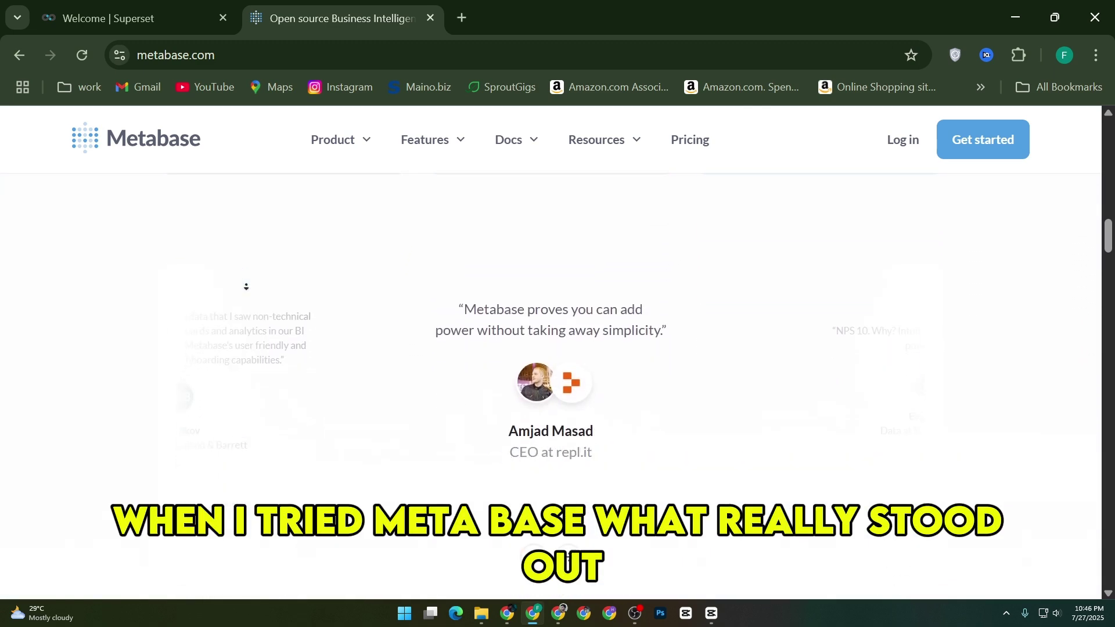
scroll(245, 287, "down", 1)
scroll(245, 286, "down", 1)
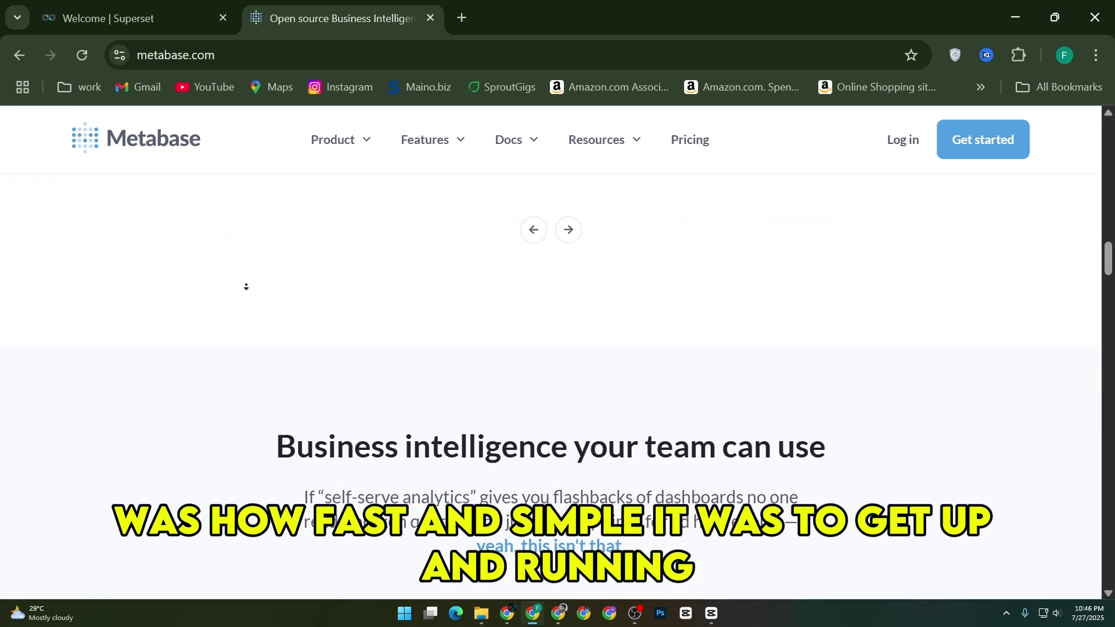
scroll(245, 287, "down", 1)
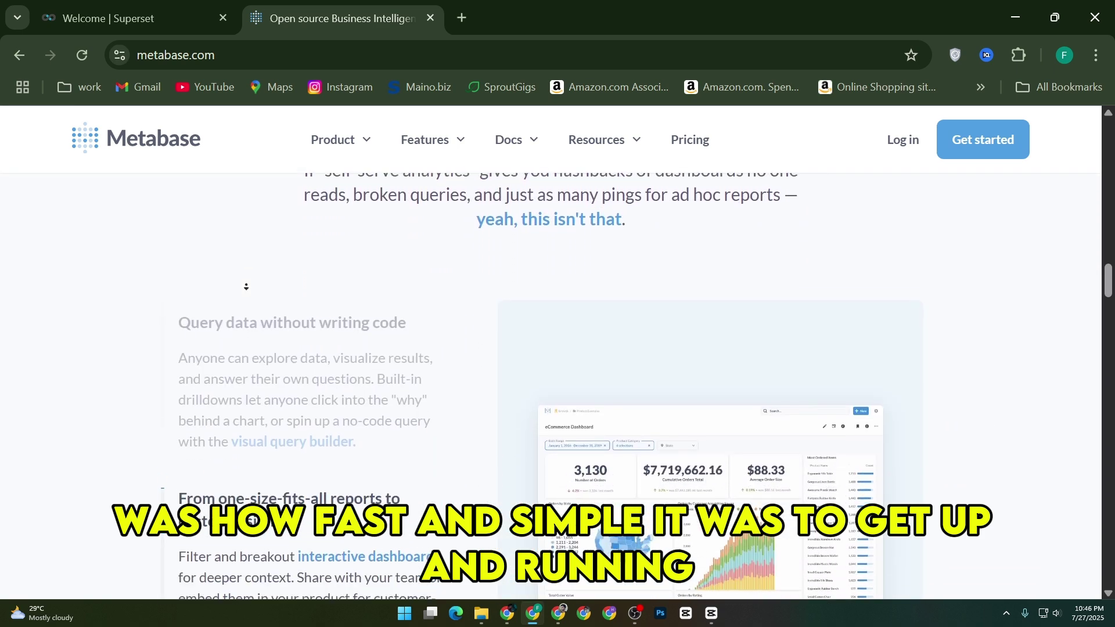
scroll(245, 286, "down", 1)
scroll(246, 286, "down", 1)
scroll(247, 287, "down", 1)
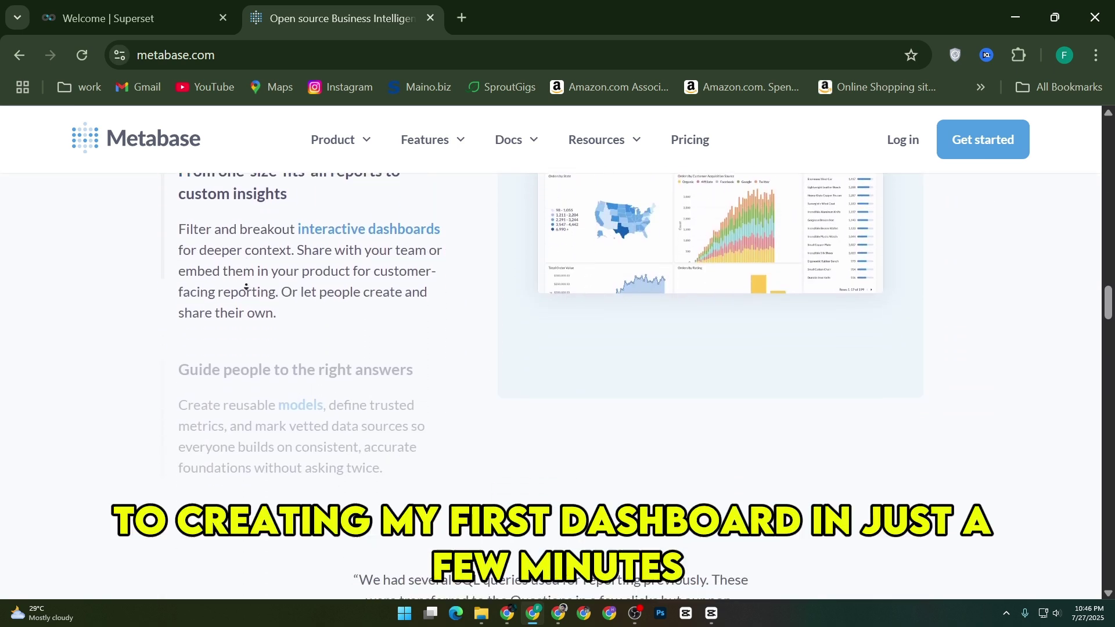
scroll(246, 286, "down", 1)
scroll(245, 287, "down", 1)
scroll(246, 286, "down", 1)
scroll(245, 286, "down", 1)
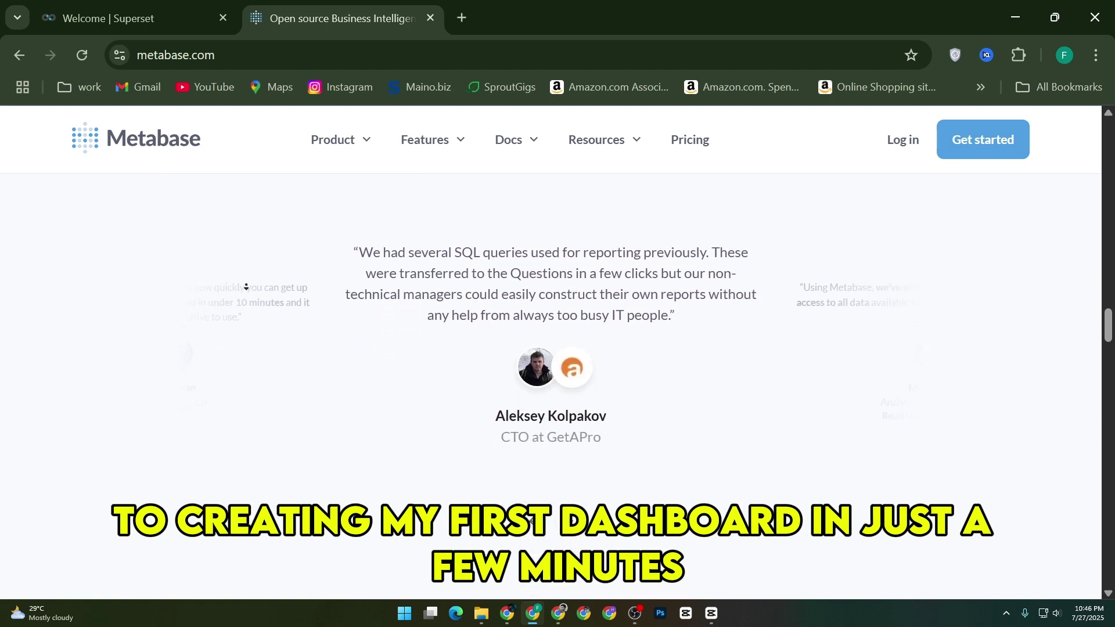
scroll(245, 287, "down", 1)
scroll(246, 286, "down", 1)
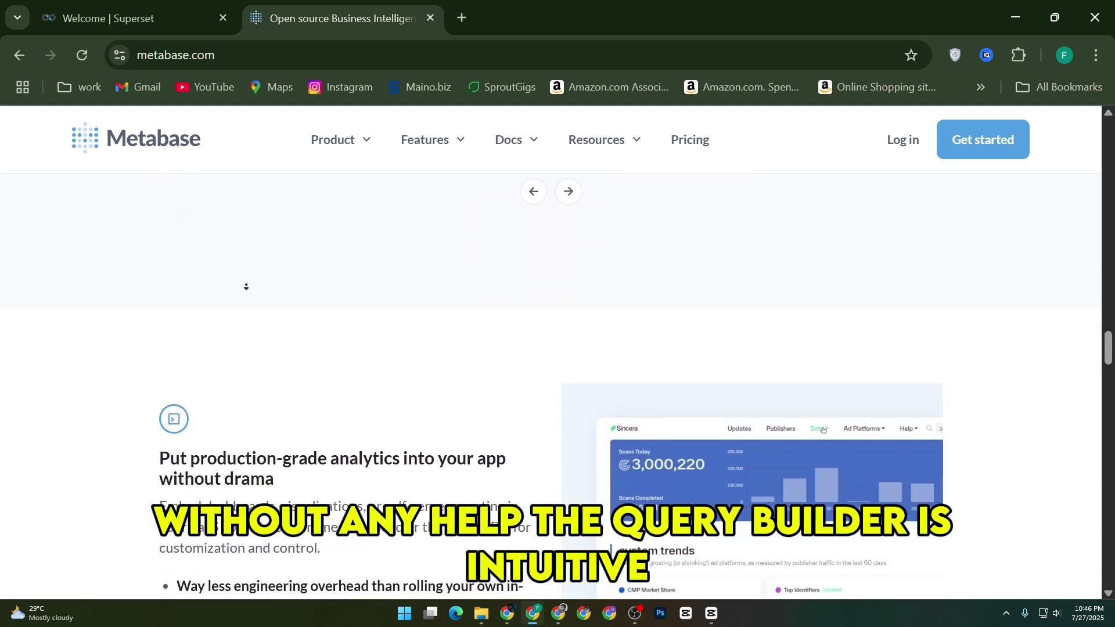
scroll(245, 287, "down", 1)
scroll(245, 287, "down", 1)
scroll(246, 286, "down", 1)
scroll(246, 287, "down", 1)
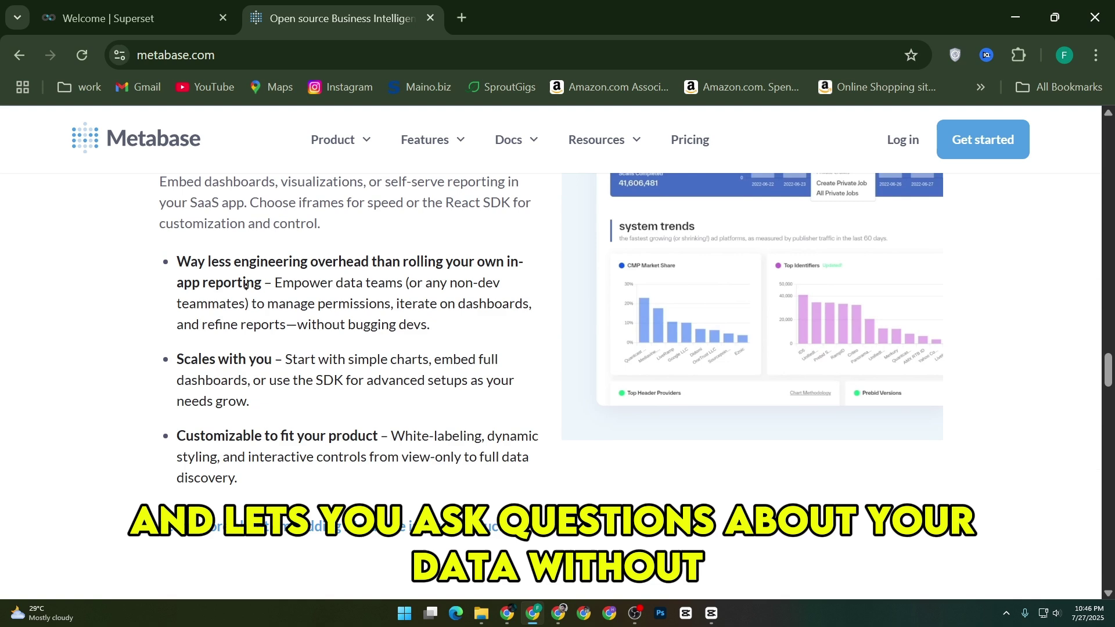
scroll(245, 286, "down", 1)
scroll(246, 287, "down", 1)
scroll(245, 286, "down", 1)
scroll(245, 287, "down", 1)
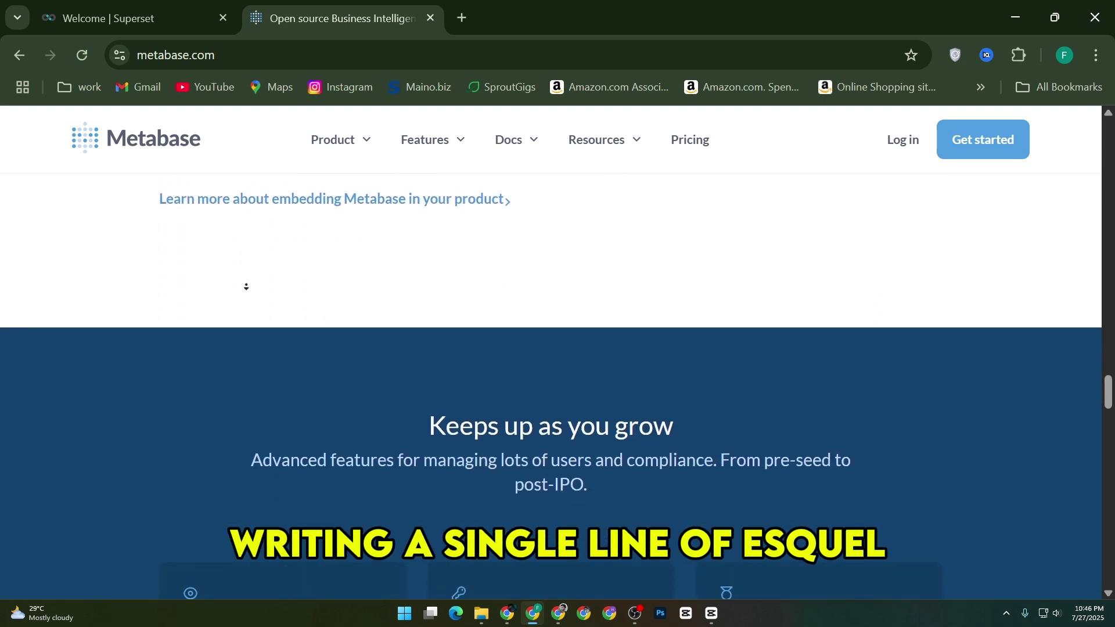
scroll(246, 286, "down", 1)
scroll(245, 287, "down", 1)
scroll(246, 287, "down", 1)
scroll(246, 286, "down", 1)
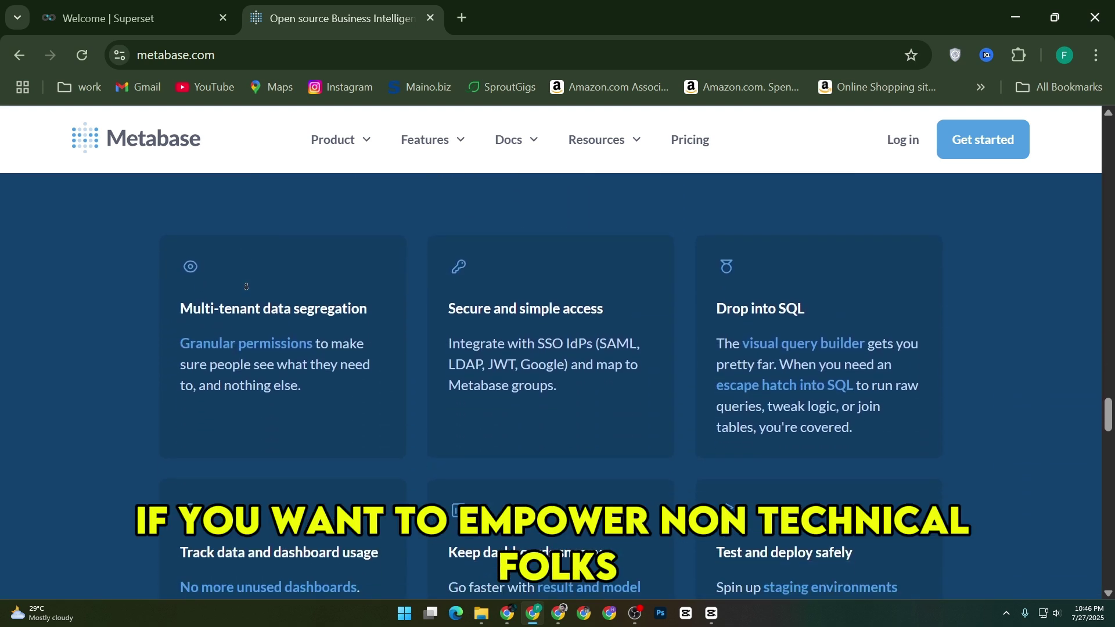
scroll(246, 286, "down", 1)
scroll(246, 287, "down", 1)
scroll(246, 287, "down", 1)
scroll(246, 286, "down", 1)
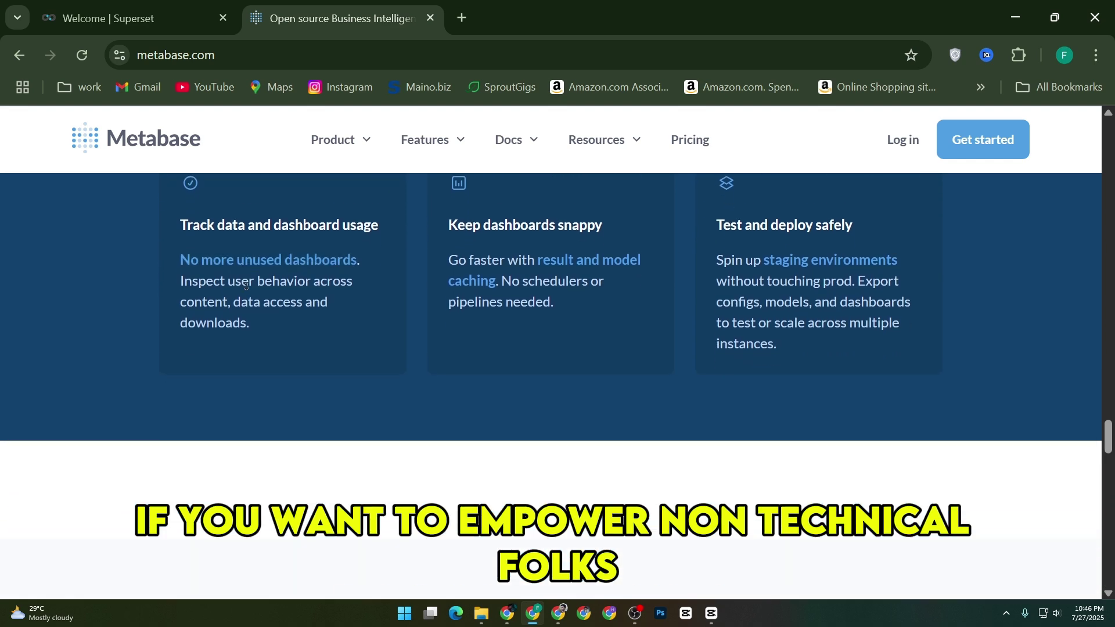
scroll(246, 286, "down", 1)
scroll(245, 287, "down", 1)
scroll(246, 286, "down", 1)
scroll(246, 286, "down", 1)
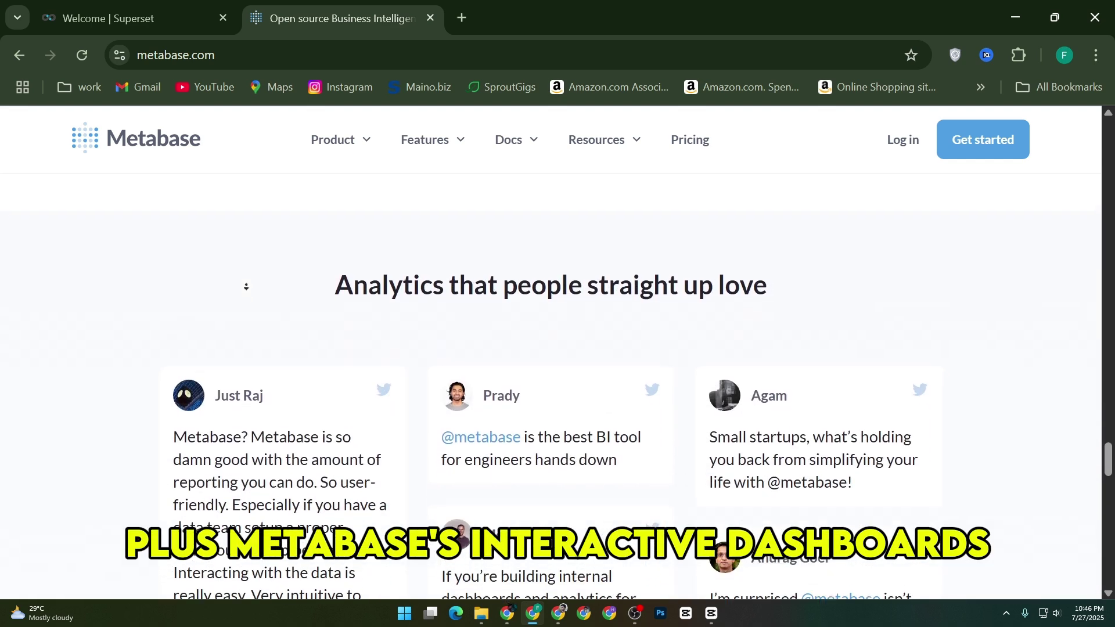
scroll(245, 287, "down", 2)
scroll(246, 287, "down", 1)
scroll(246, 286, "down", 1)
scroll(246, 287, "down", 1)
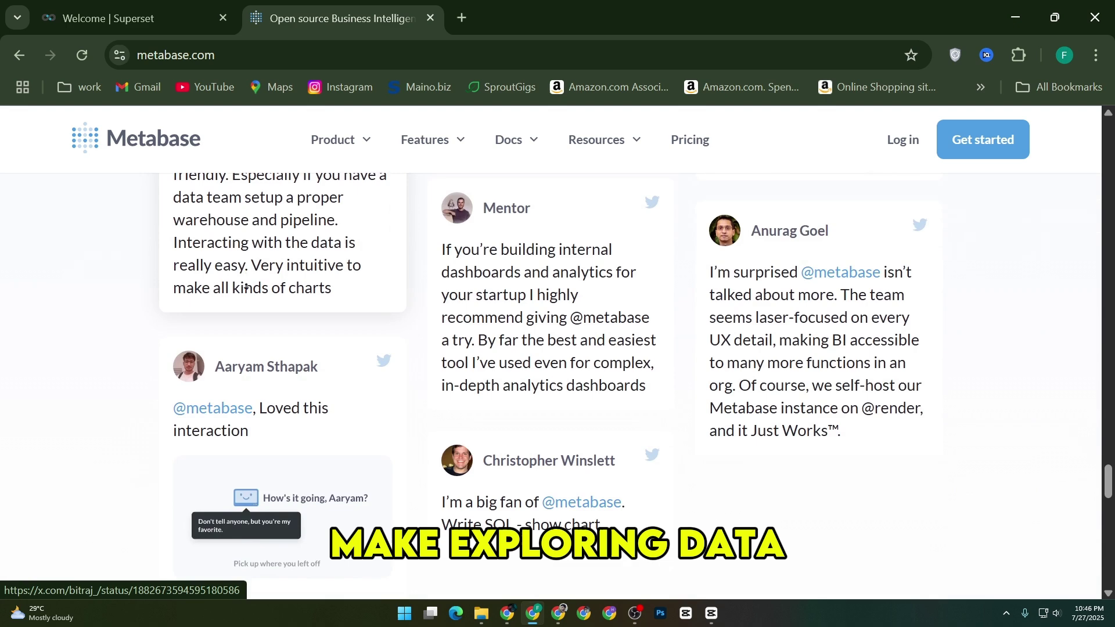
scroll(245, 287, "down", 1)
scroll(246, 286, "down", 1)
scroll(246, 287, "down", 1)
scroll(246, 287, "down", 1)
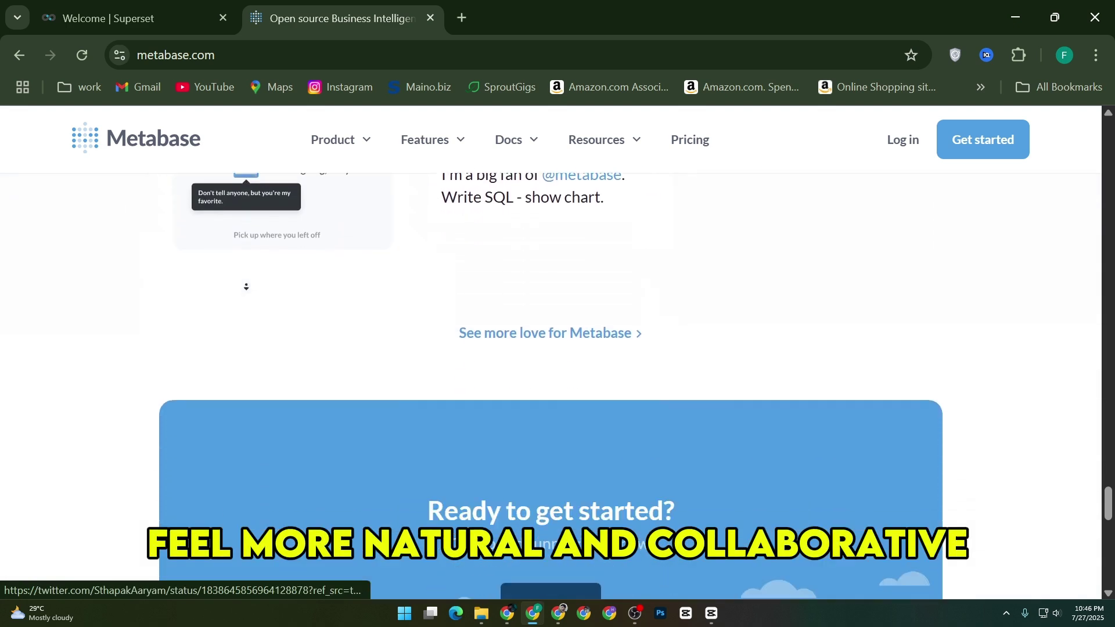
scroll(246, 287, "down", 1)
scroll(246, 287, "down", 1)
scroll(245, 287, "down", 1)
scroll(245, 287, "down", 1)
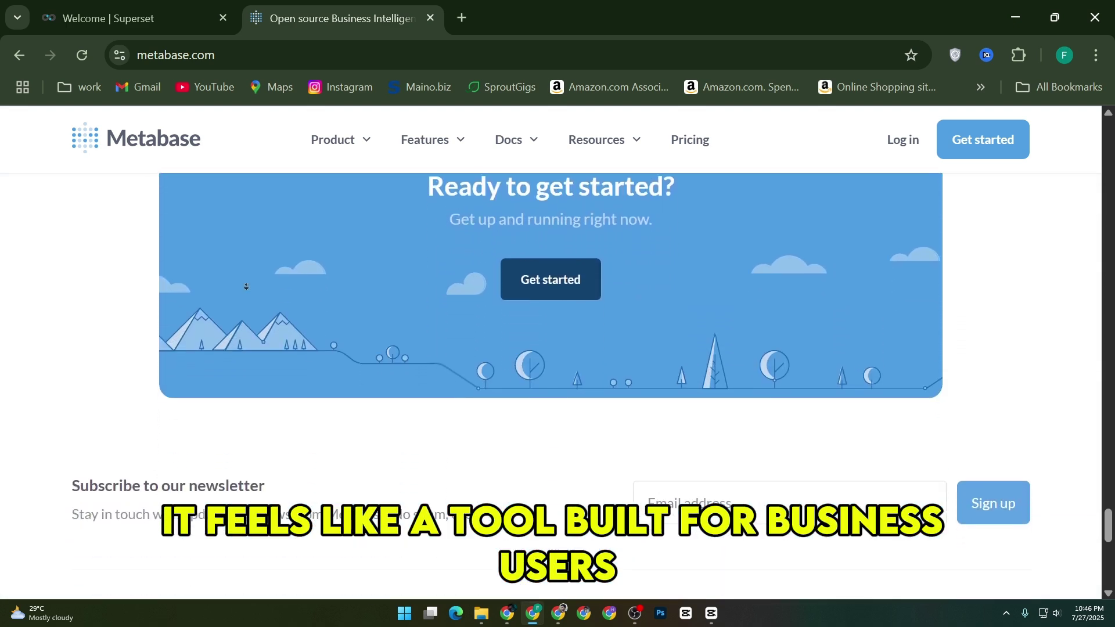
scroll(246, 287, "down", 1)
scroll(246, 287, "down", 1)
scroll(246, 287, "down", 1)
scroll(245, 287, "down", 1)
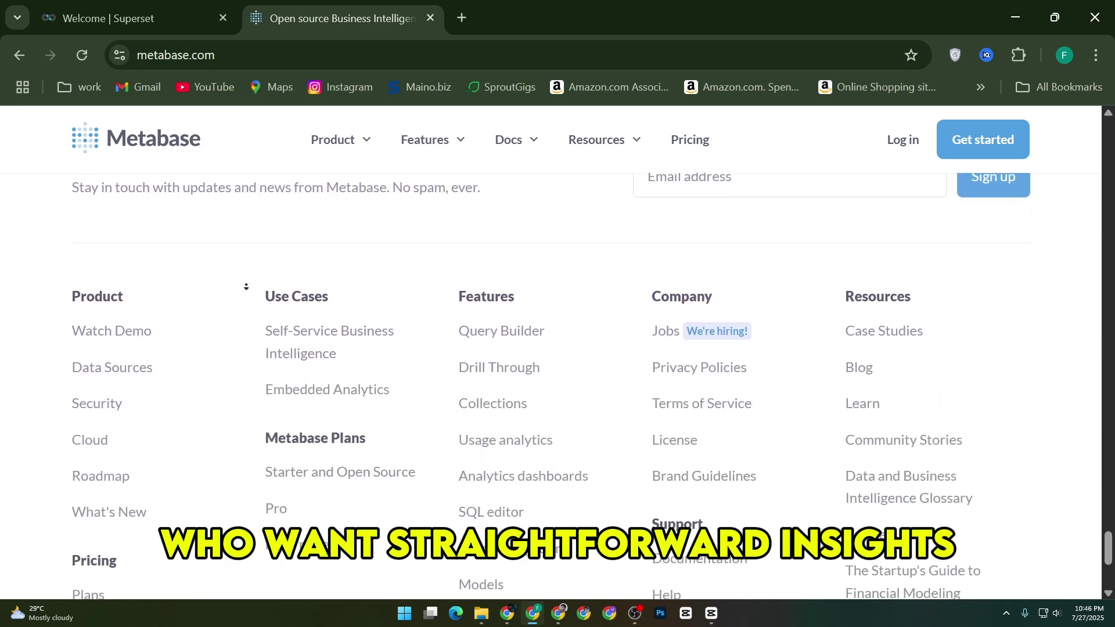
scroll(246, 287, "down", 1)
scroll(246, 287, "down", 1)
scroll(247, 287, "down", 1)
scroll(246, 286, "down", 1)
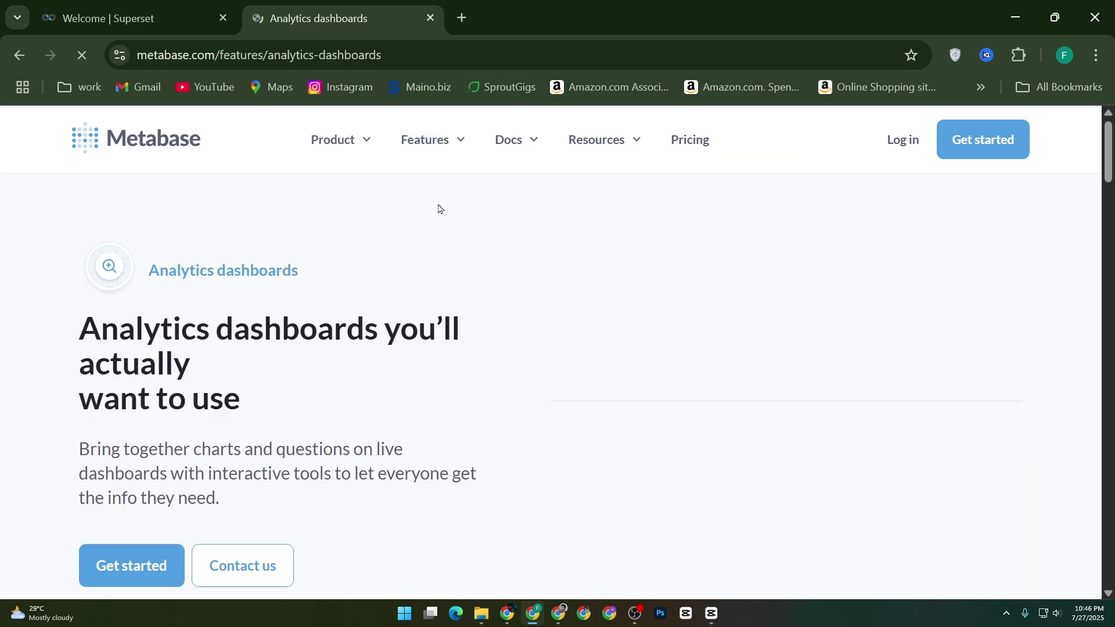
scroll(535, 247, "down", 1)
scroll(534, 242, "down", 1)
scroll(534, 242, "down", 2)
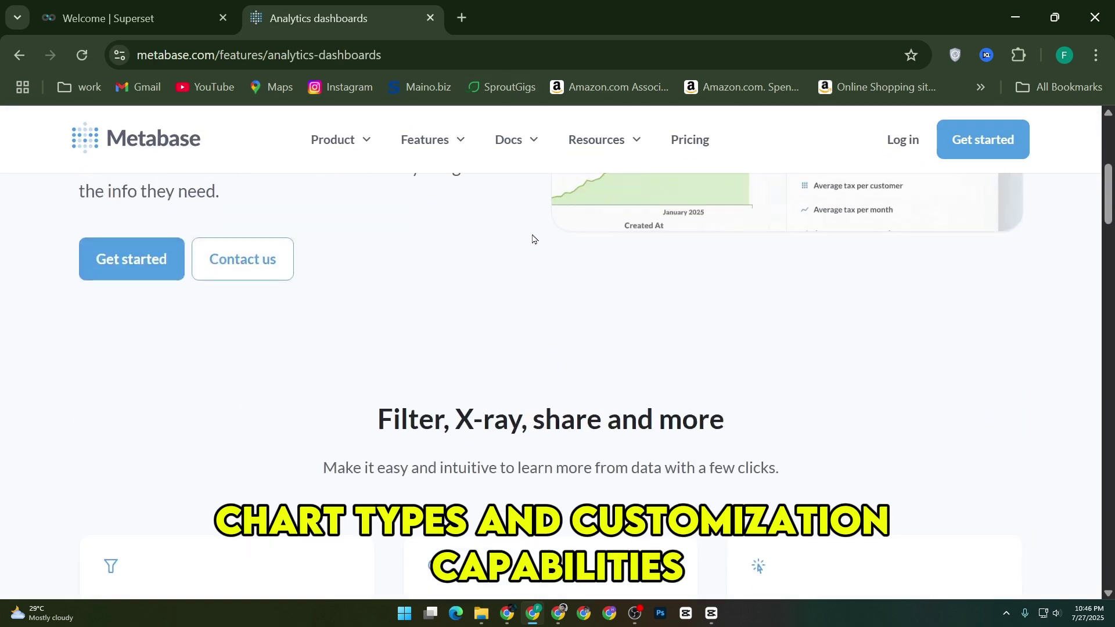
scroll(533, 240, "down", 2)
scroll(531, 235, "down", 3)
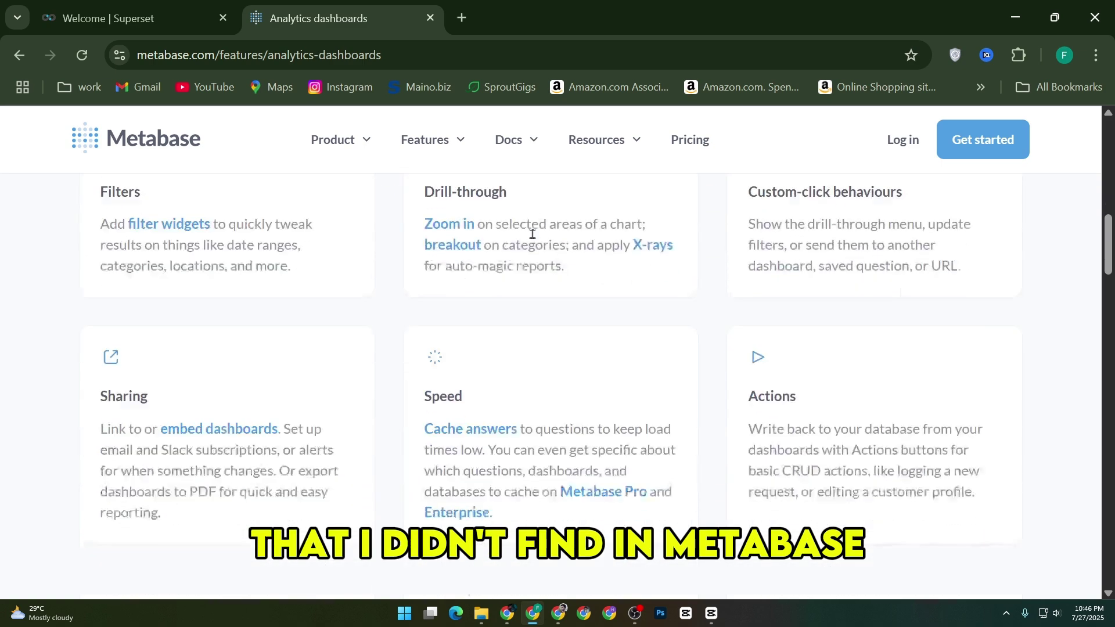
scroll(533, 234, "down", 2)
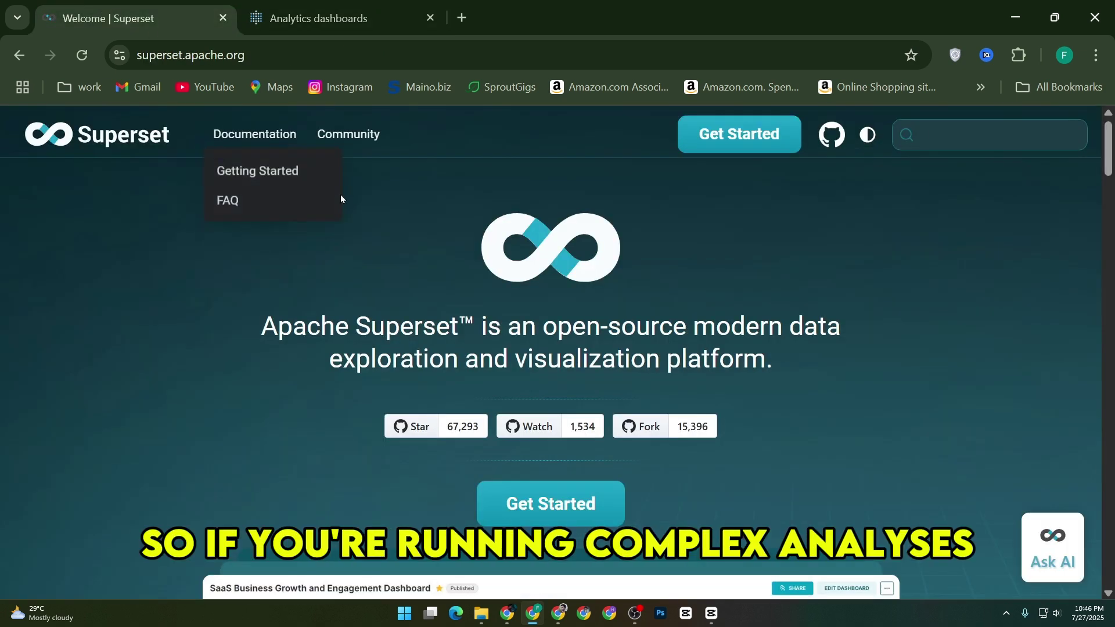
scroll(392, 228, "down", 4)
scroll(392, 228, "down", 1)
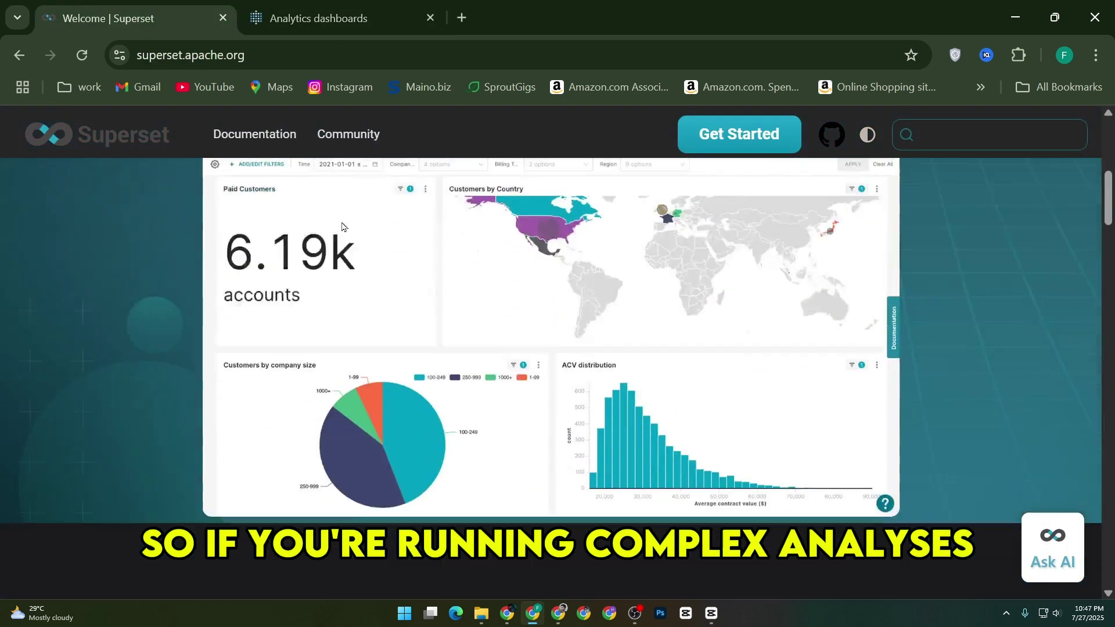
scroll(530, 256, "down", 2)
scroll(508, 256, "down", 2)
scroll(401, 252, "down", 1)
scroll(401, 252, "down", 1)
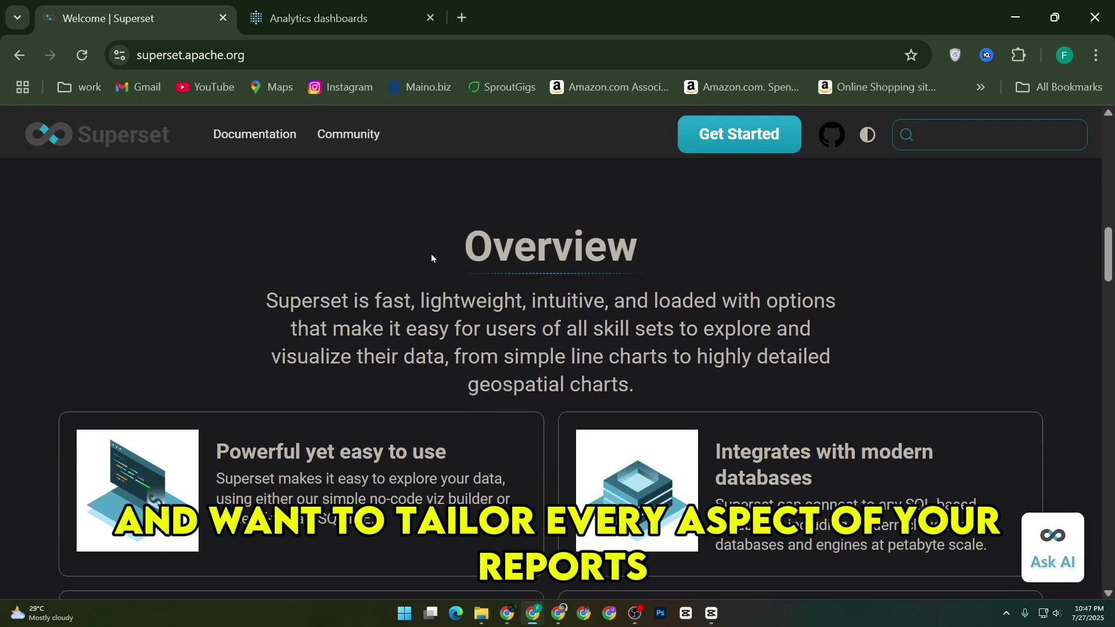
scroll(431, 251, "down", 2)
scroll(478, 273, "down", 2)
scroll(478, 272, "down", 1)
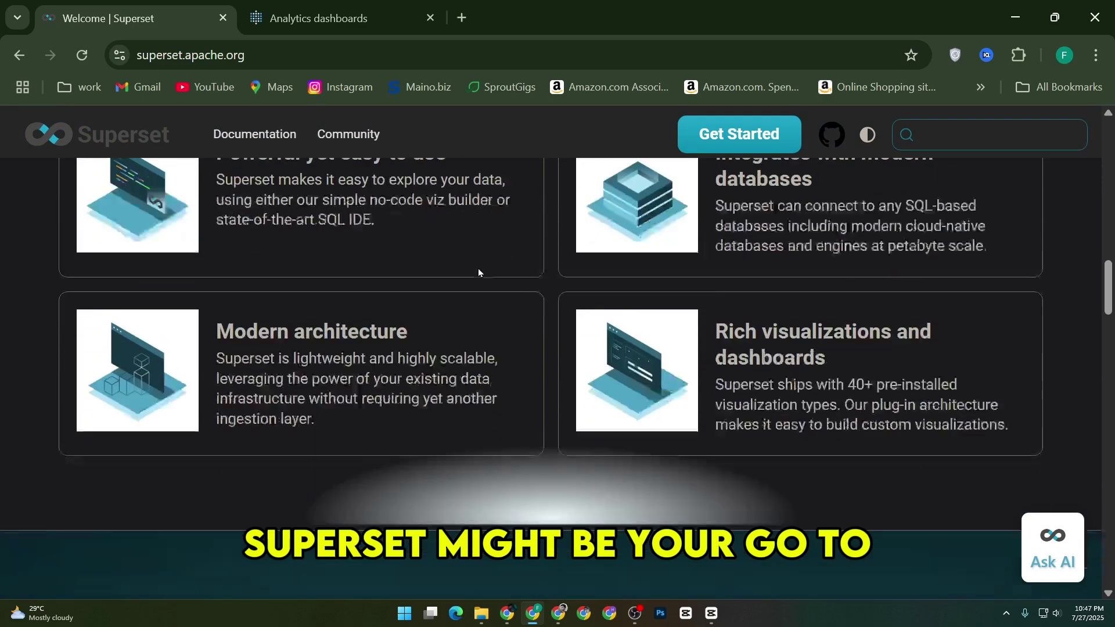
scroll(478, 273, "down", 1)
scroll(478, 268, "down", 2)
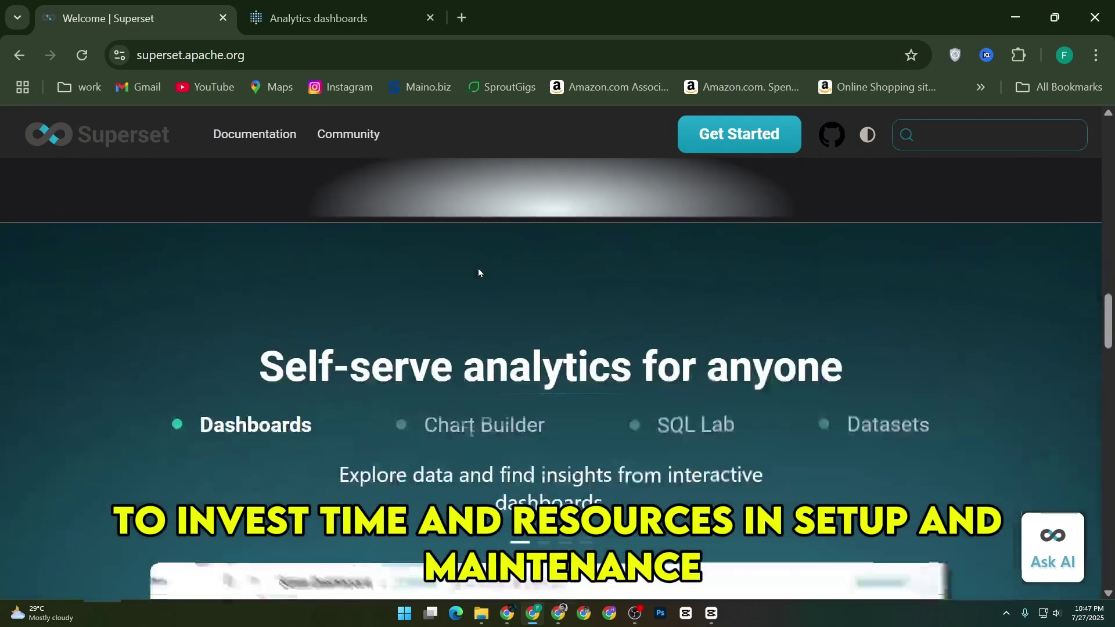
scroll(477, 268, "down", 1)
scroll(477, 267, "down", 1)
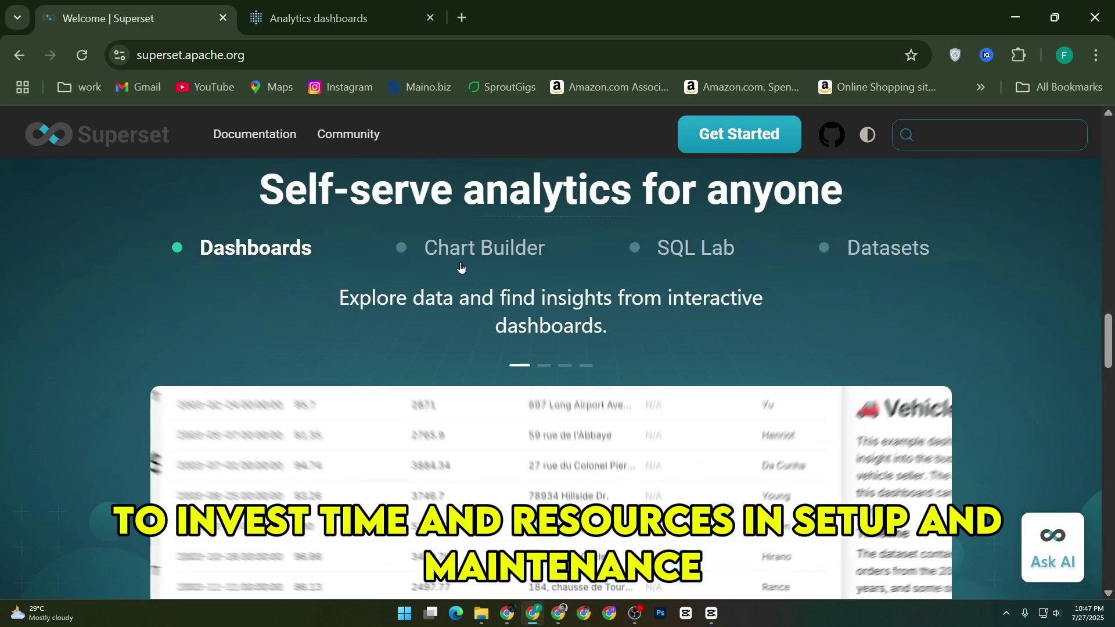
scroll(461, 267, "down", 1)
scroll(461, 268, "down", 2)
scroll(461, 268, "down", 3)
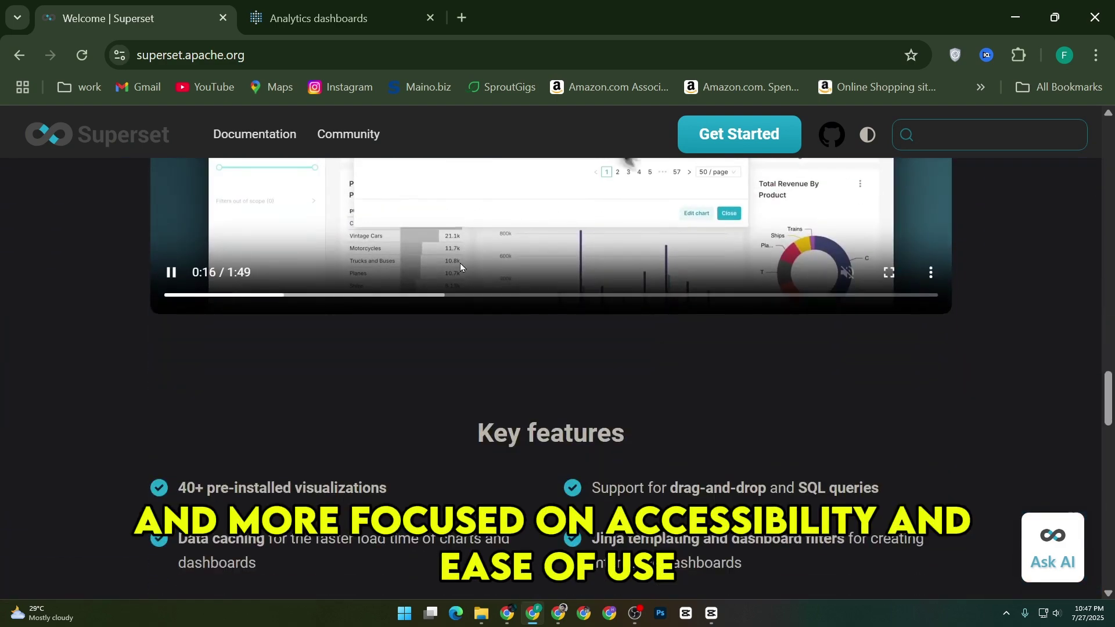
scroll(461, 265, "down", 2)
scroll(461, 266, "down", 1)
scroll(461, 265, "down", 2)
scroll(460, 264, "down", 1)
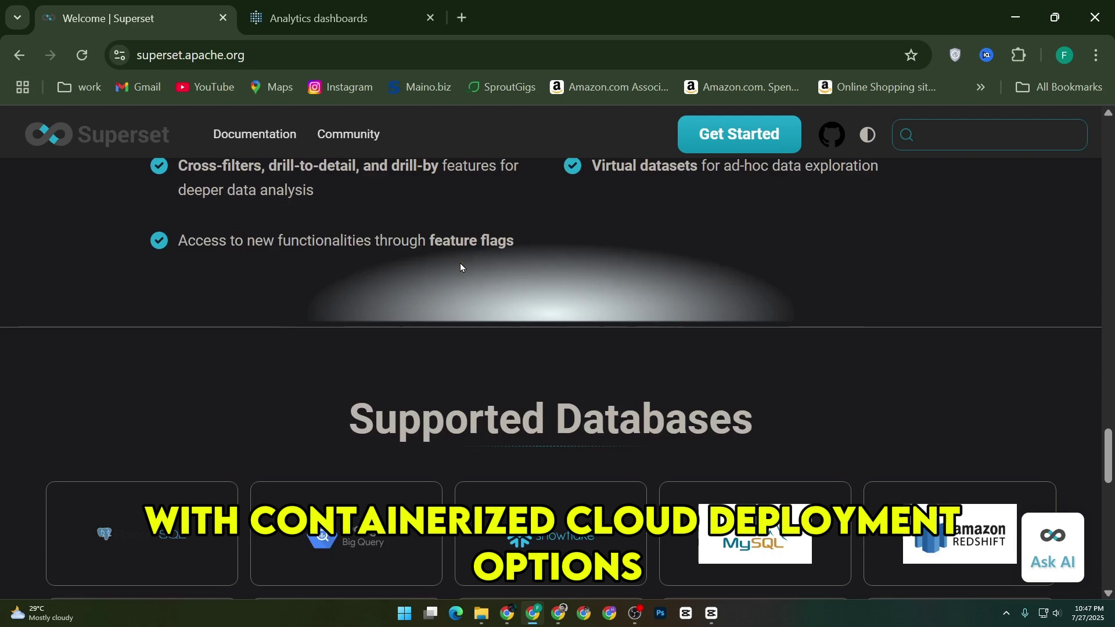
scroll(460, 263, "down", 3)
Return to Metabase's Analytics dashboards page and bring up its list of feature pages
left_click(363, 16)
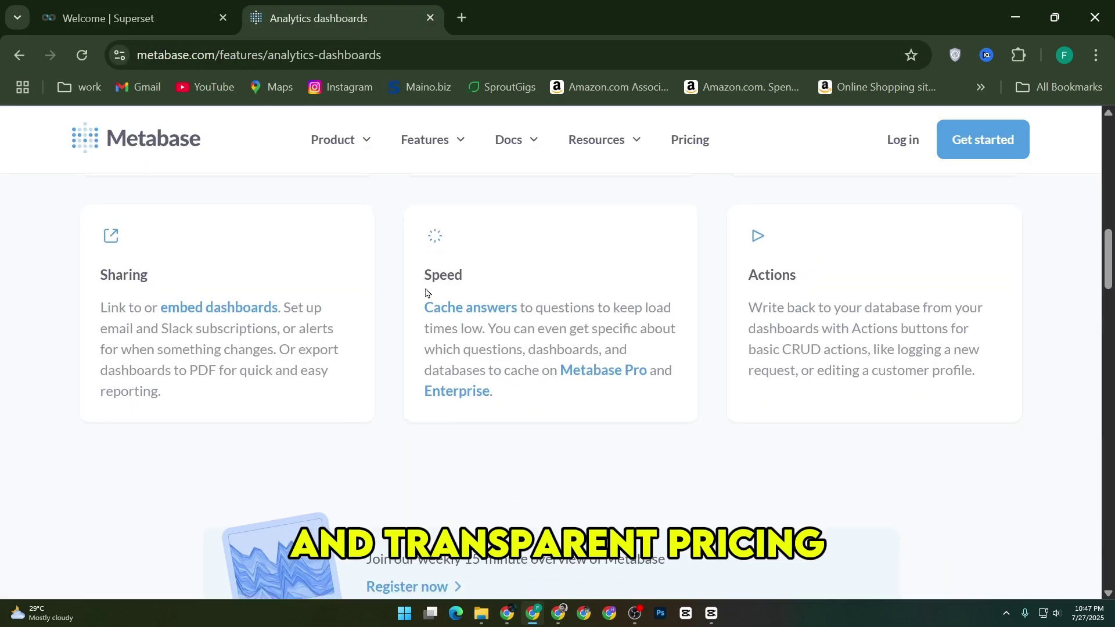
scroll(429, 291, "down", 3)
scroll(429, 292, "down", 1)
scroll(430, 293, "down", 2)
scroll(431, 294, "down", 3)
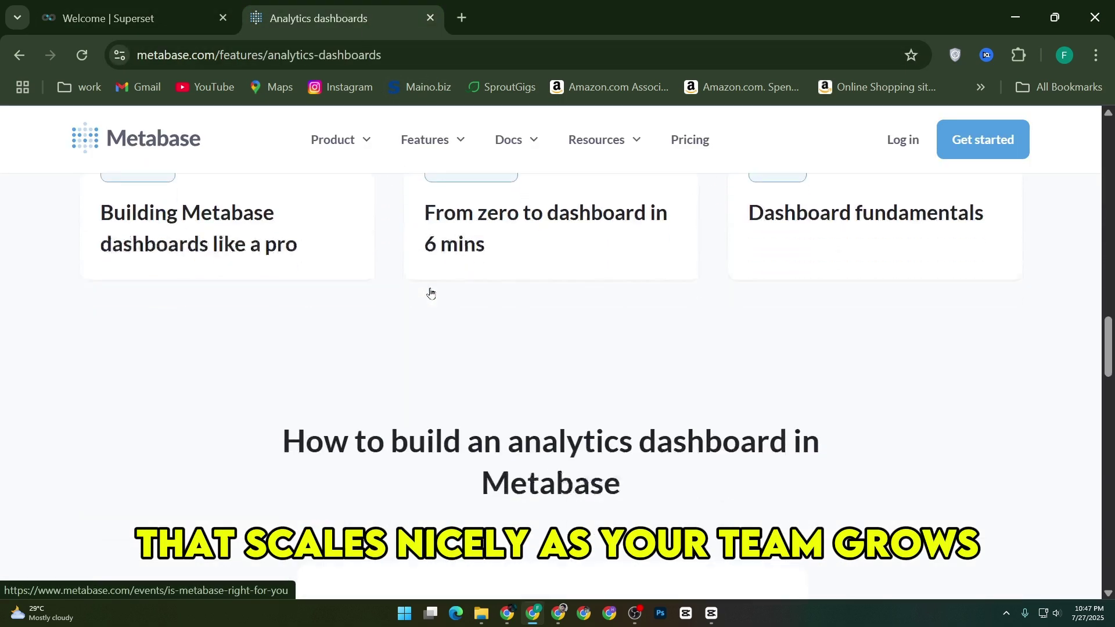
scroll(430, 293, "down", 3)
scroll(430, 294, "down", 2)
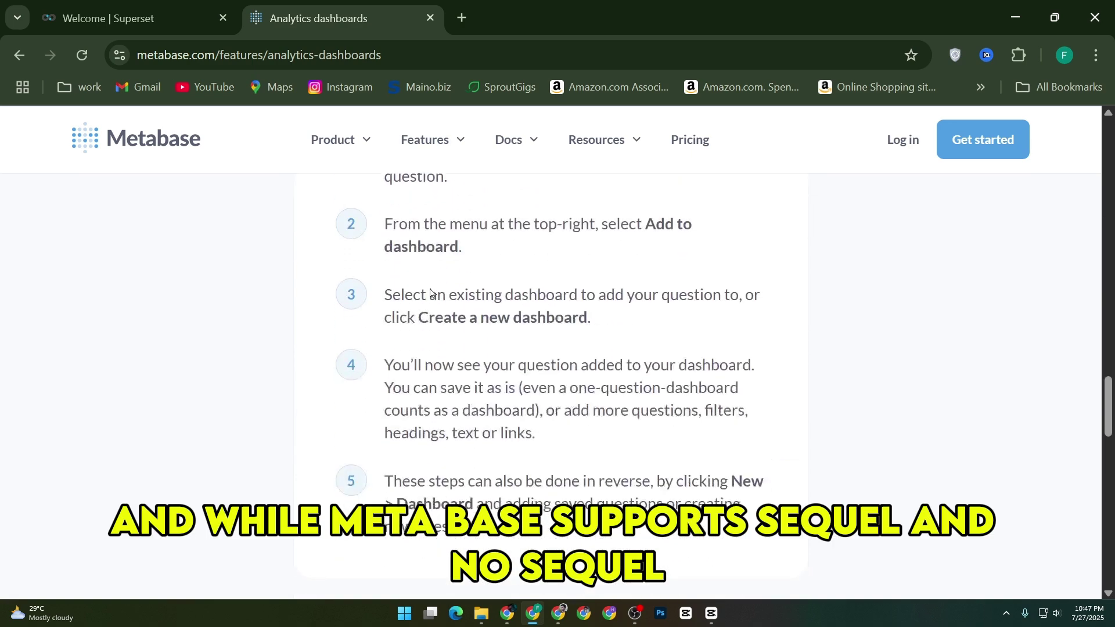
scroll(431, 294, "down", 2)
scroll(430, 294, "down", 2)
scroll(430, 294, "down", 1)
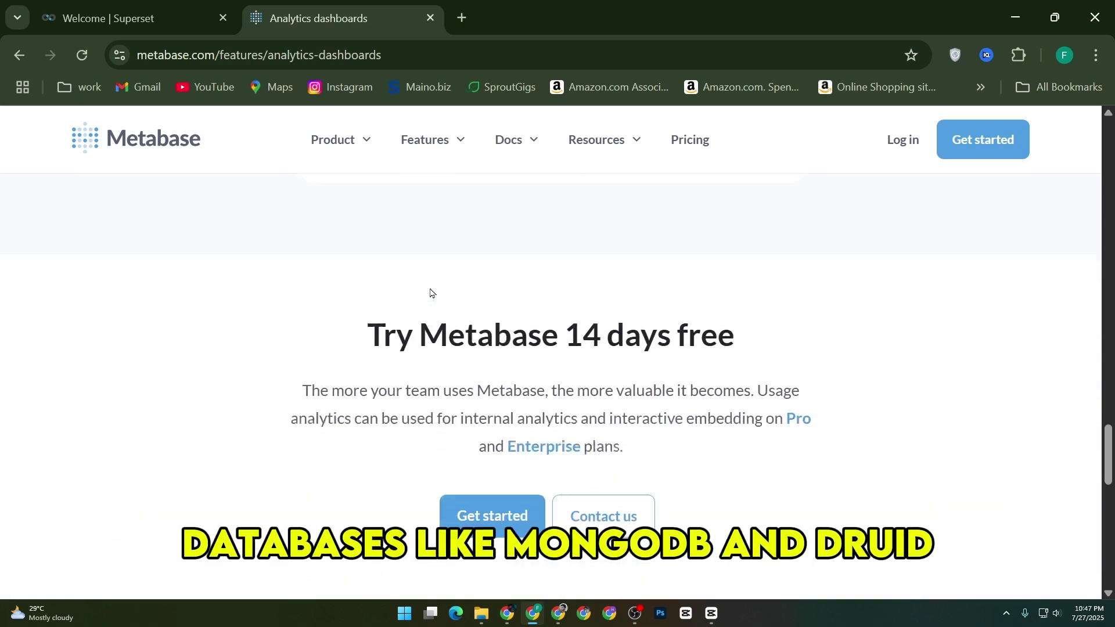
scroll(431, 293, "down", 1)
scroll(430, 294, "down", 2)
scroll(430, 293, "down", 3)
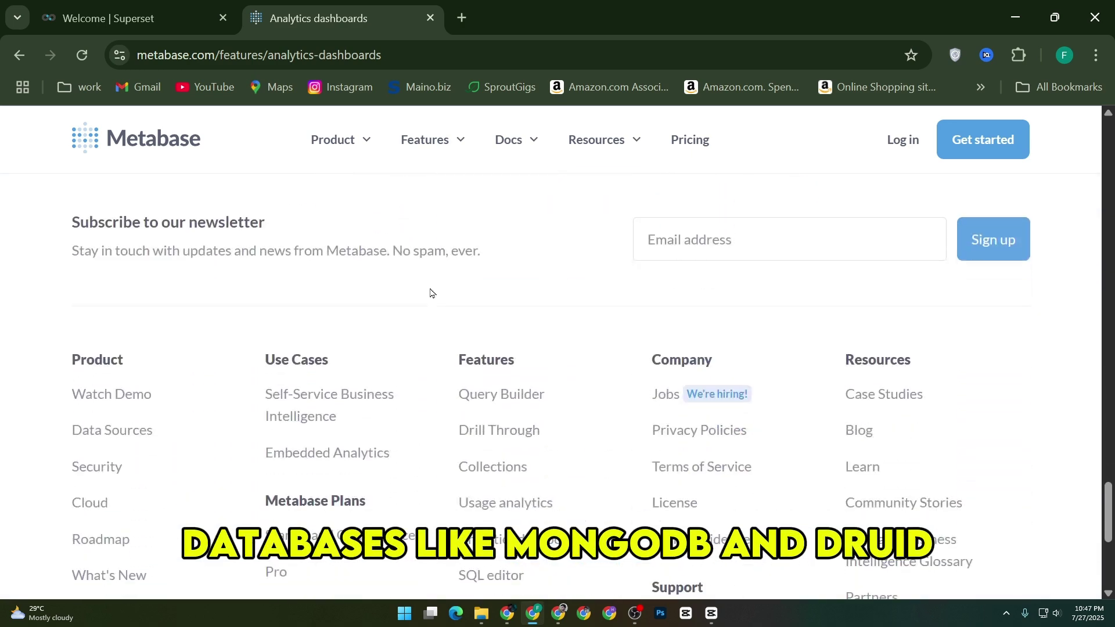
left_click(436, 149)
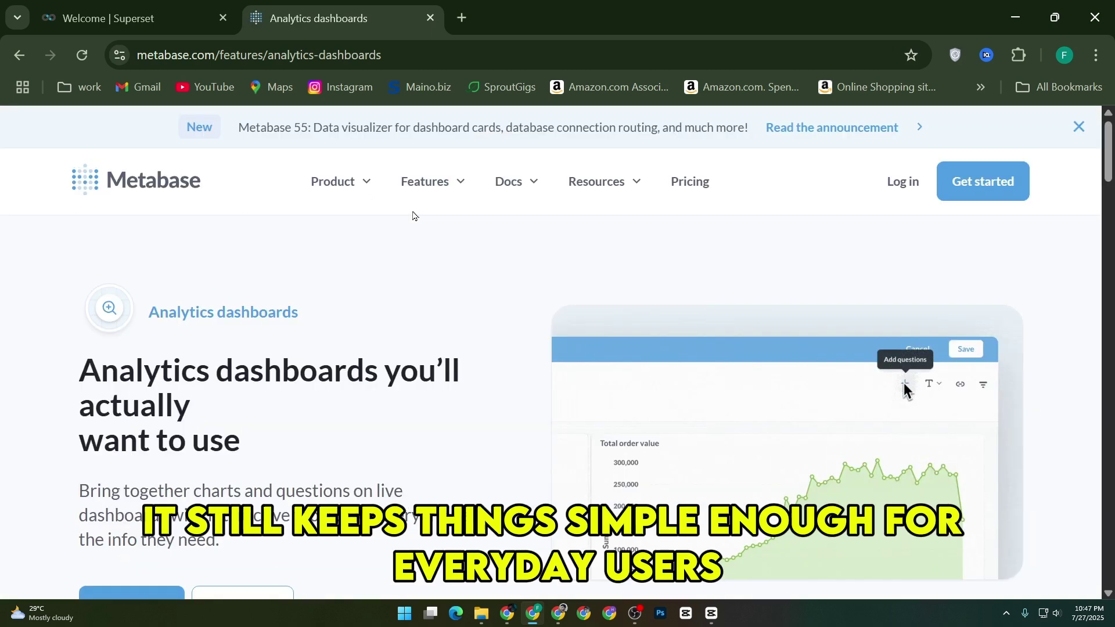
scroll(424, 256, "down", 3)
scroll(470, 287, "down", 4)
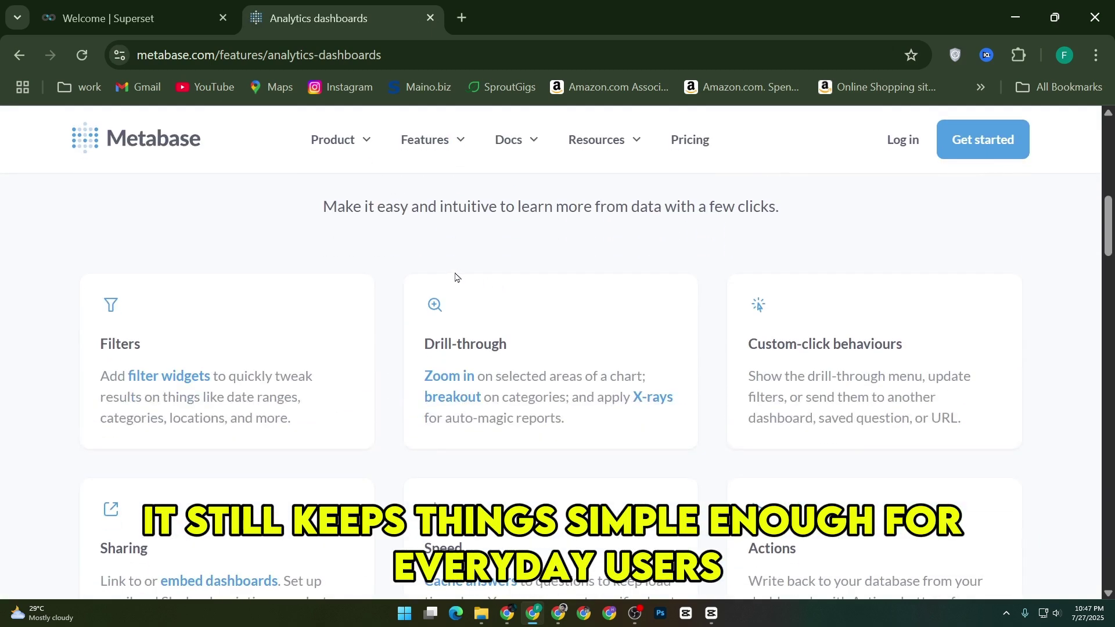
scroll(406, 269, "down", 3)
scroll(405, 269, "down", 4)
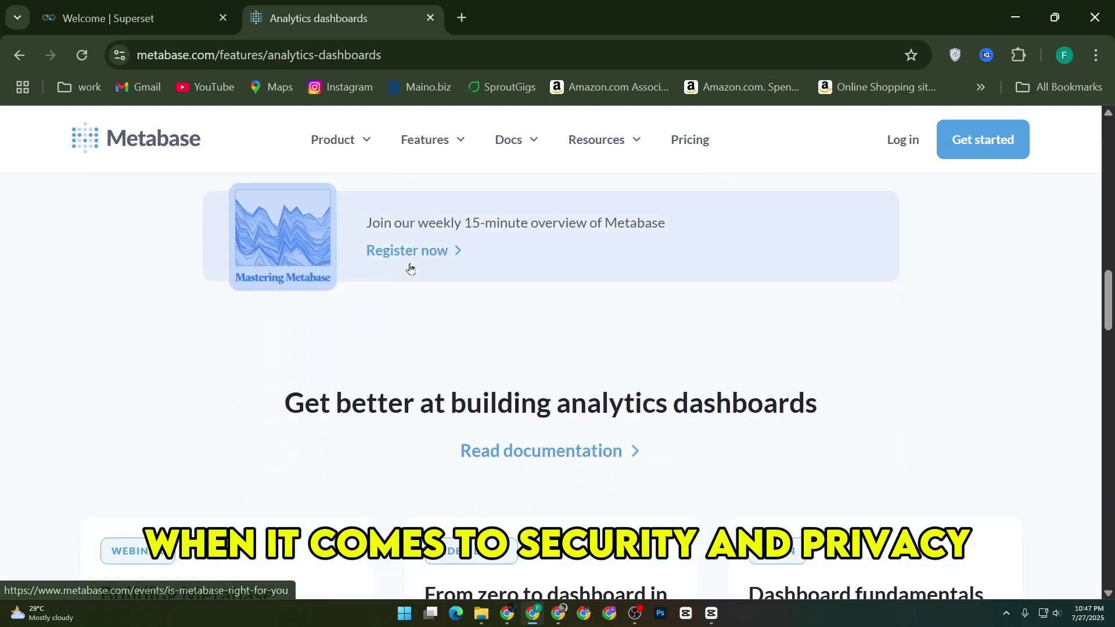
scroll(410, 268, "down", 2)
scroll(412, 269, "down", 1)
scroll(411, 268, "down", 1)
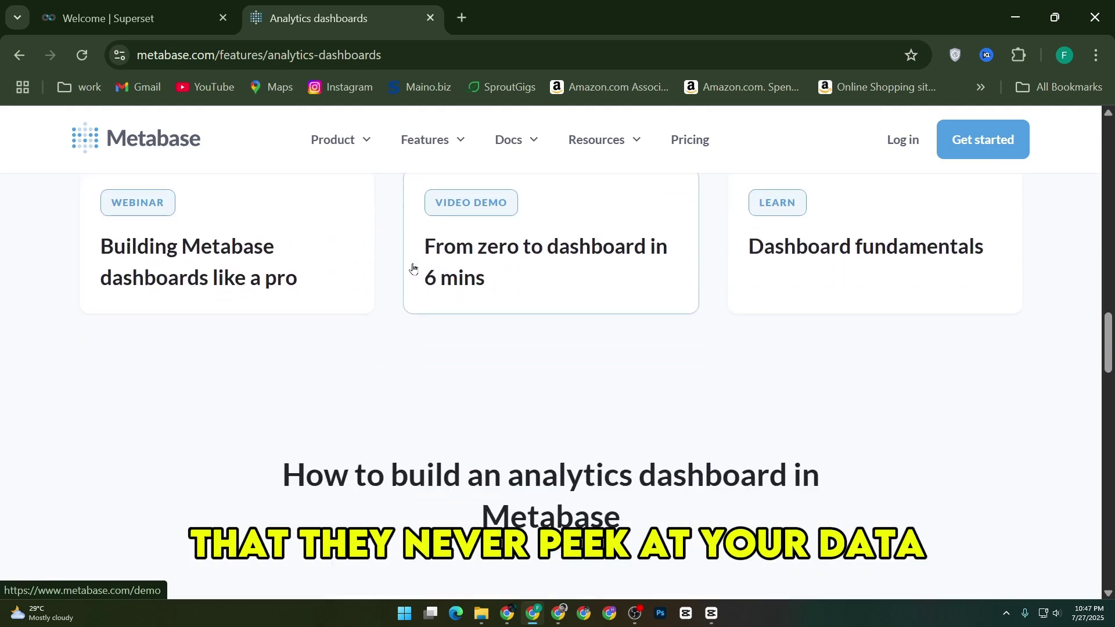
scroll(414, 270, "down", 1)
scroll(413, 269, "down", 1)
scroll(415, 269, "down", 1)
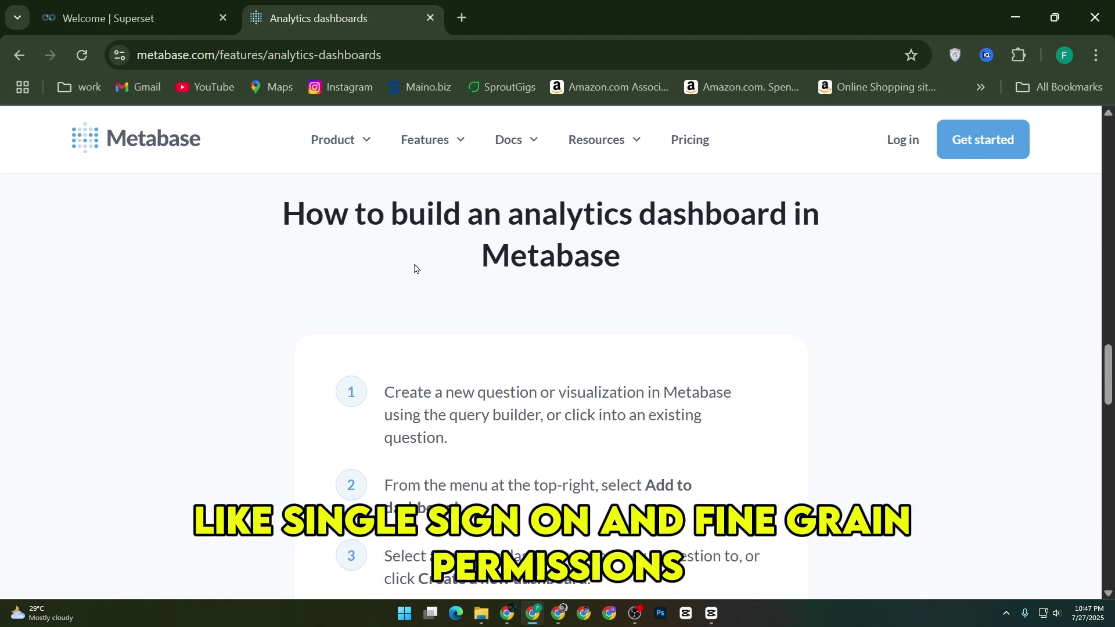
scroll(414, 269, "down", 3)
scroll(415, 269, "down", 1)
scroll(415, 270, "down", 1)
scroll(416, 268, "down", 3)
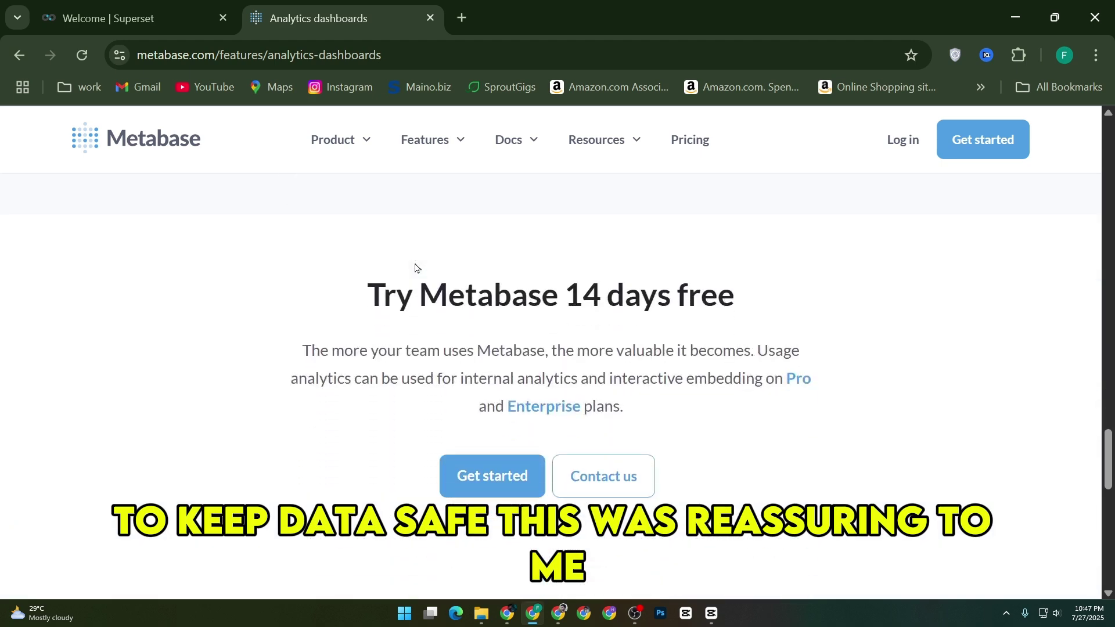
scroll(416, 268, "down", 1)
scroll(417, 268, "down", 1)
scroll(418, 267, "down", 2)
scroll(418, 267, "down", 1)
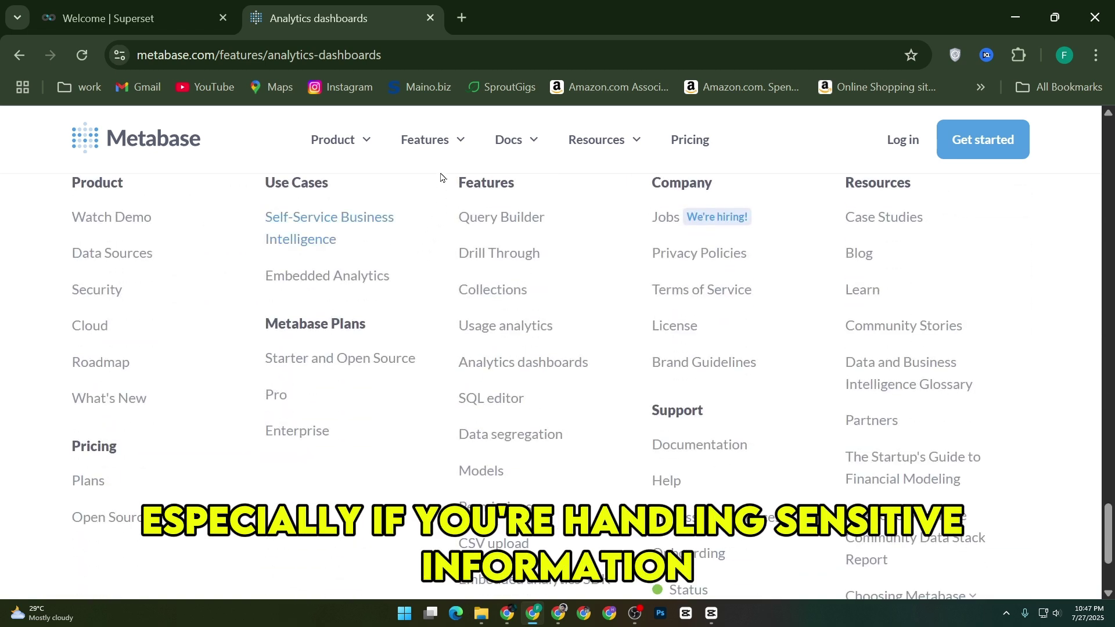
Open Metabase's Query Builder page, then switch to the 'Welcome | Superset' tab
mouse_move(432, 140)
left_click(452, 255)
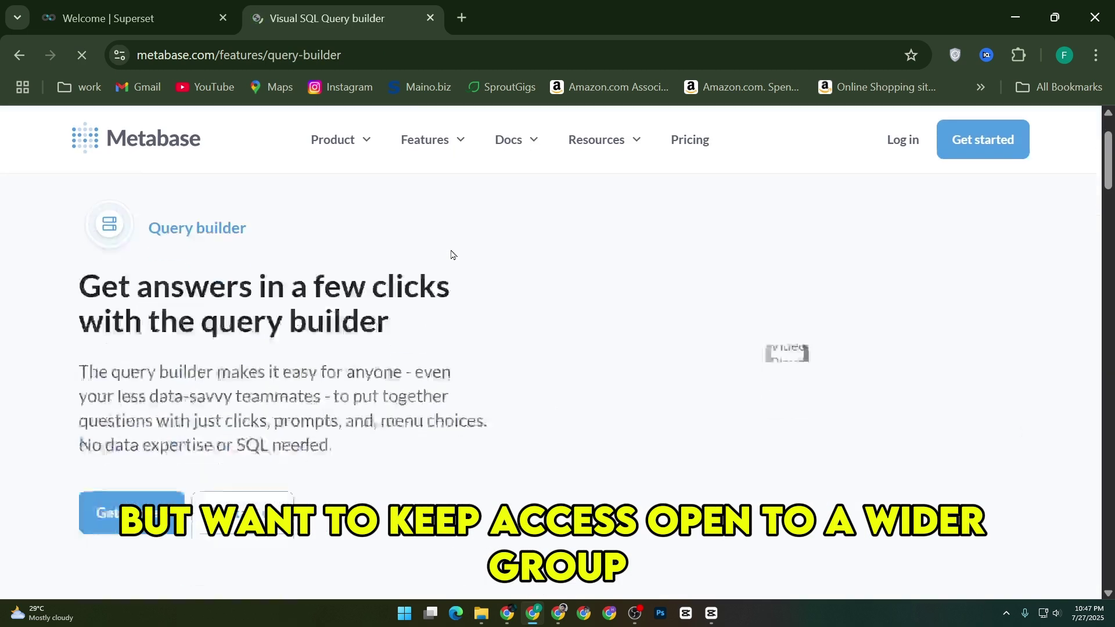
scroll(452, 254, "down", 3)
scroll(447, 252, "down", 2)
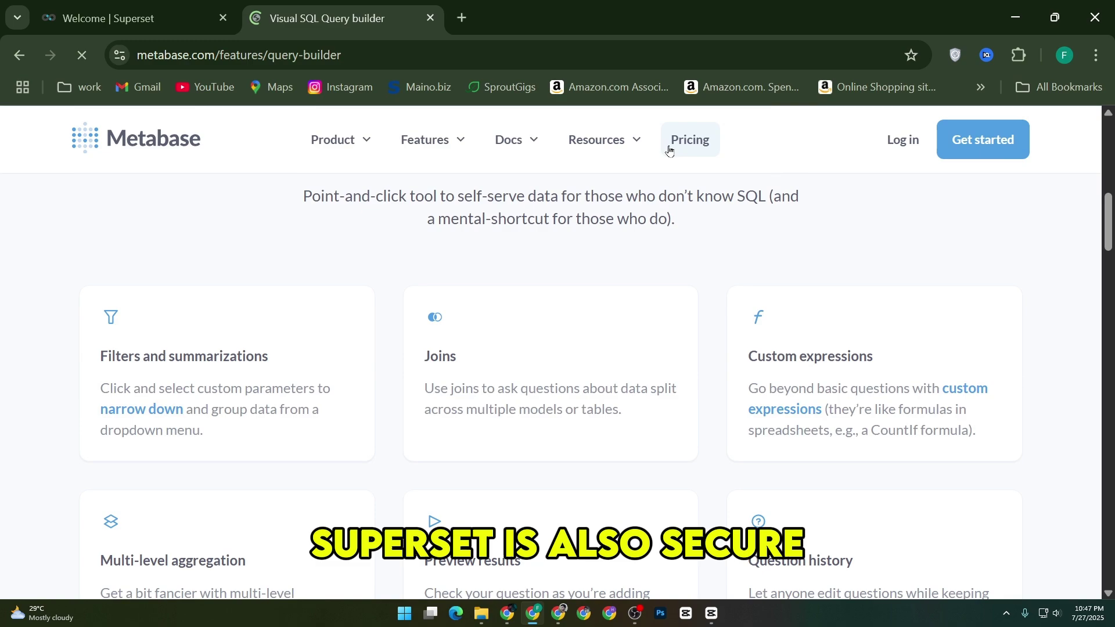
left_click(173, 28)
scroll(334, 209, "down", 3)
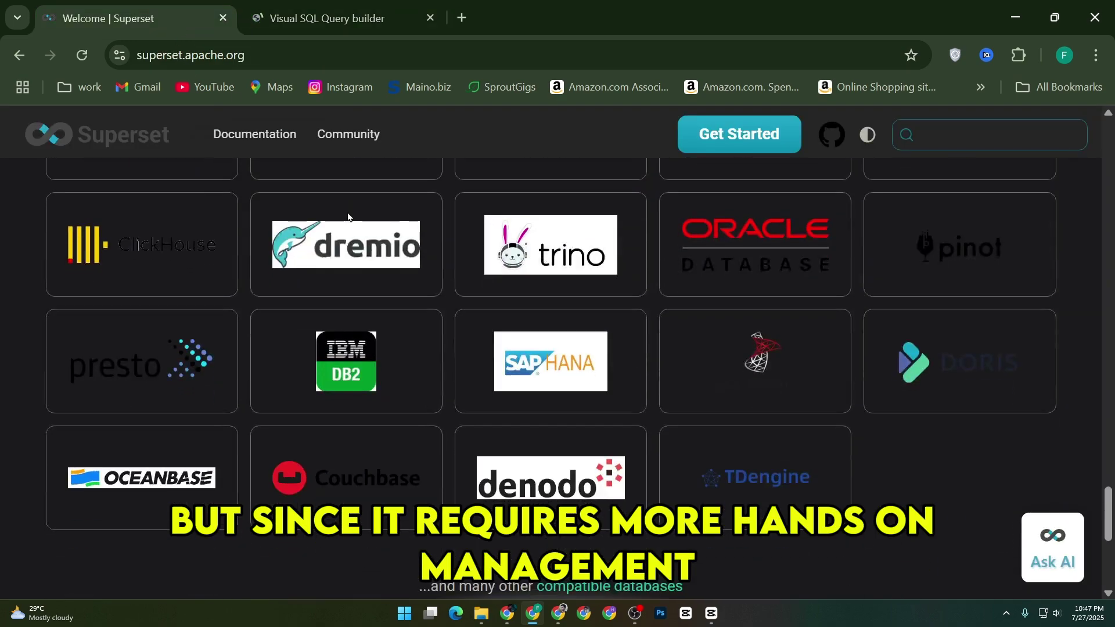
scroll(340, 214, "down", 2)
scroll(349, 218, "up", 5)
scroll(355, 223, "up", 2)
scroll(354, 224, "up", 4)
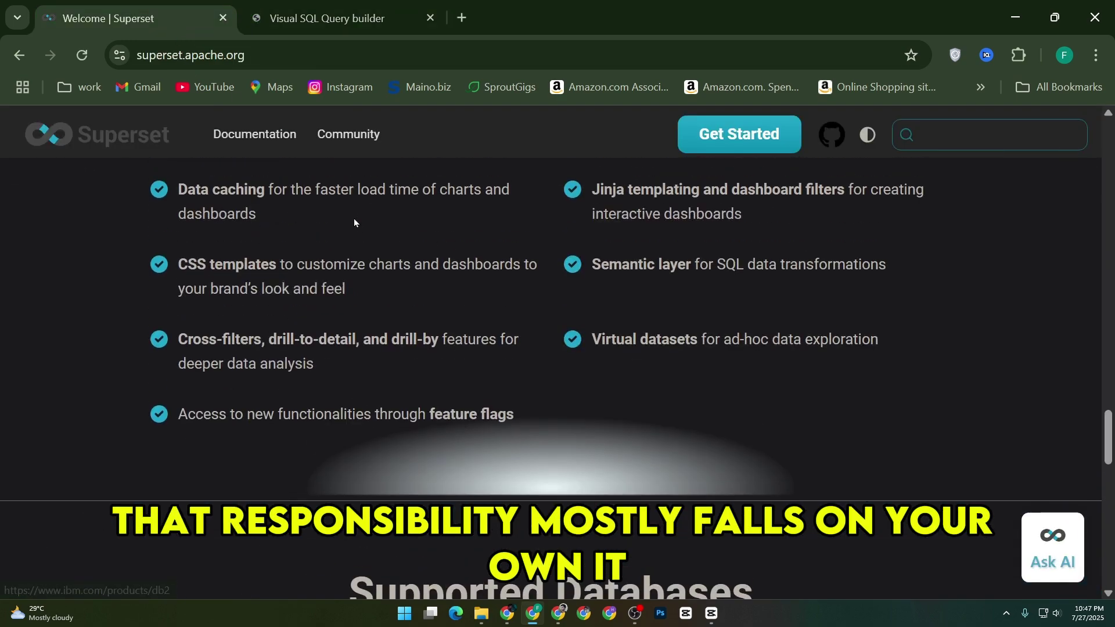
scroll(354, 219, "up", 2)
scroll(353, 219, "up", 3)
scroll(353, 219, "up", 3)
scroll(354, 219, "up", 2)
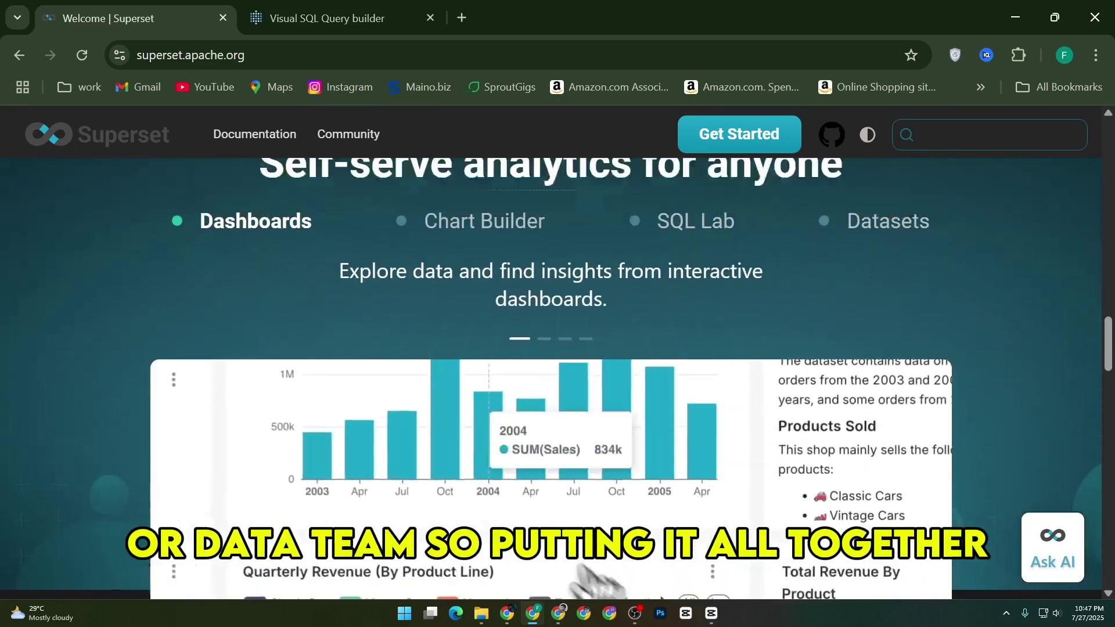
scroll(354, 219, "up", 3)
scroll(355, 219, "up", 2)
scroll(356, 219, "up", 2)
scroll(356, 219, "up", 3)
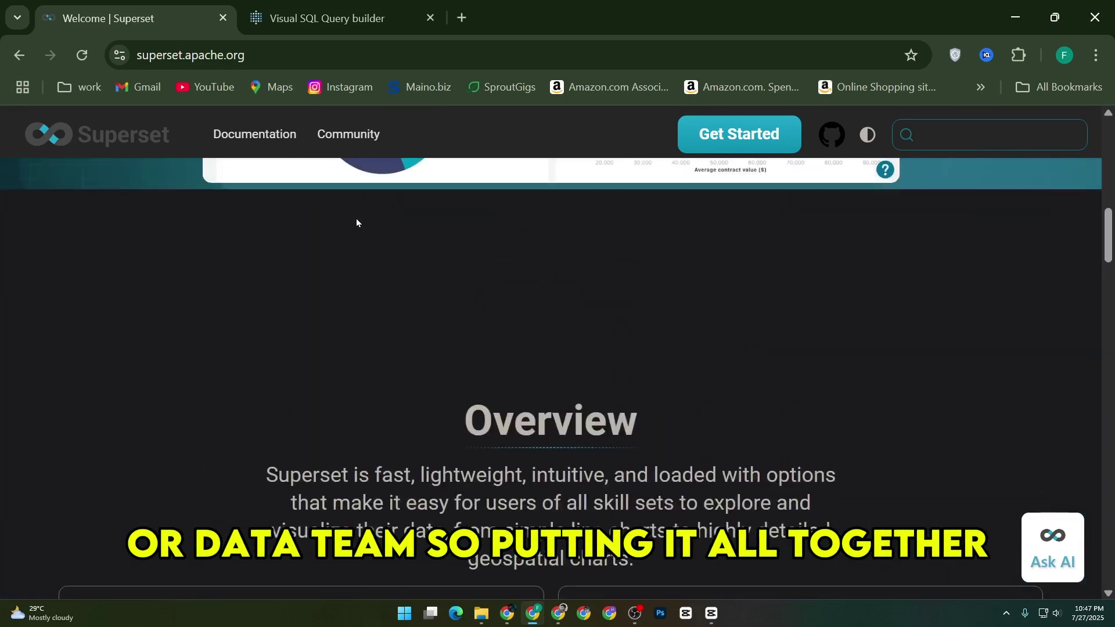
scroll(356, 219, "up", 3)
scroll(357, 219, "up", 3)
scroll(353, 217, "up", 2)
scroll(353, 222, "up", 2)
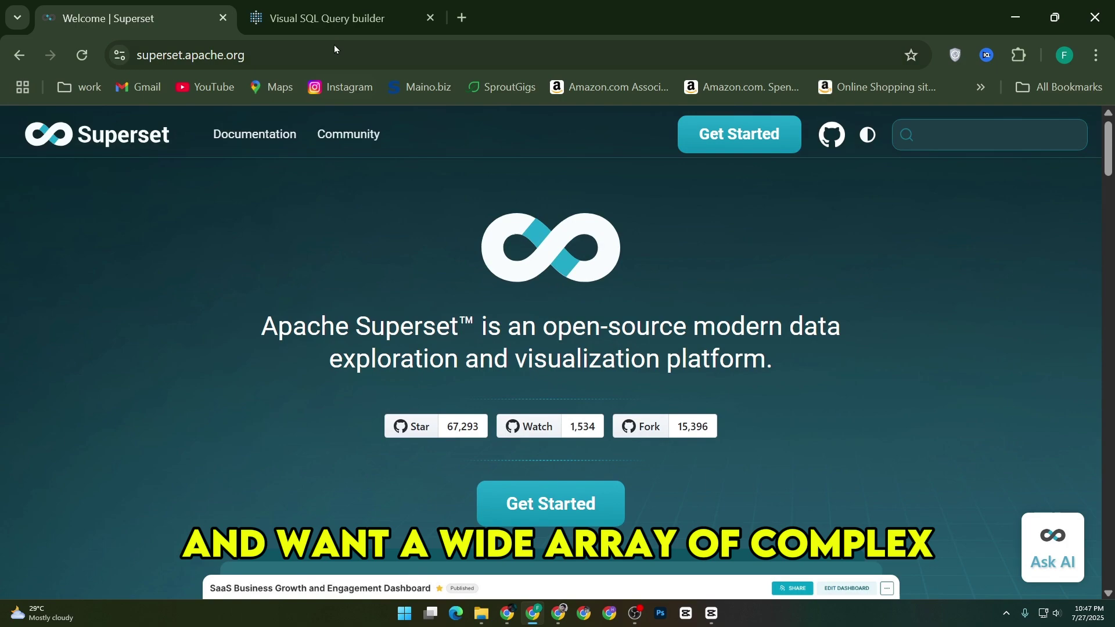
left_click(331, 18)
scroll(236, 304, "down", 2)
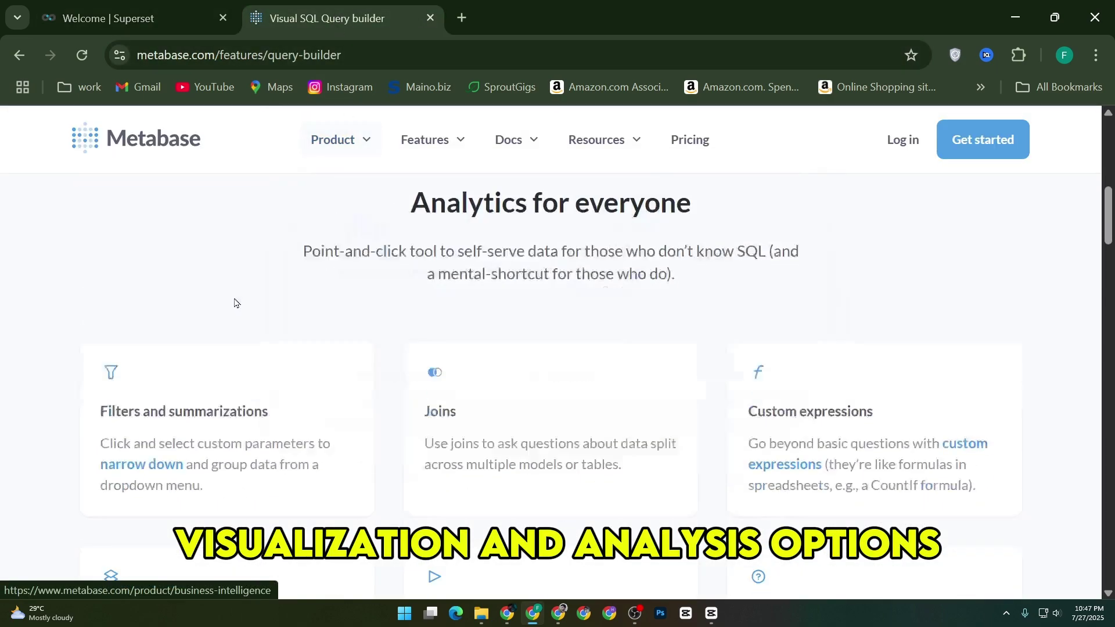
scroll(235, 299, "down", 1)
scroll(238, 299, "down", 2)
scroll(242, 297, "down", 3)
scroll(243, 297, "down", 2)
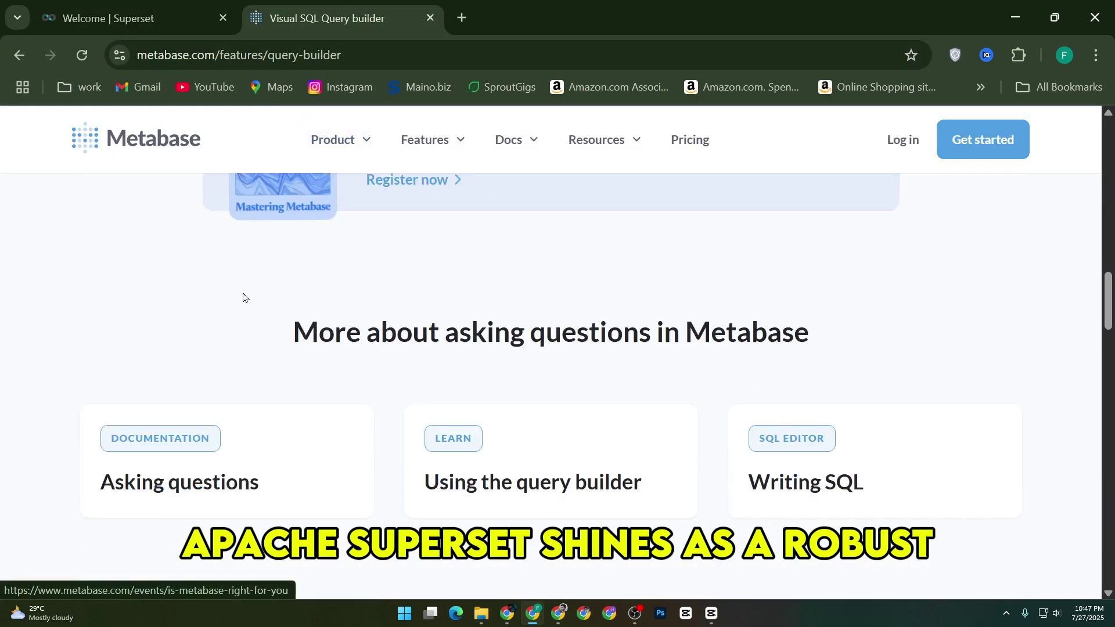
scroll(251, 296, "down", 3)
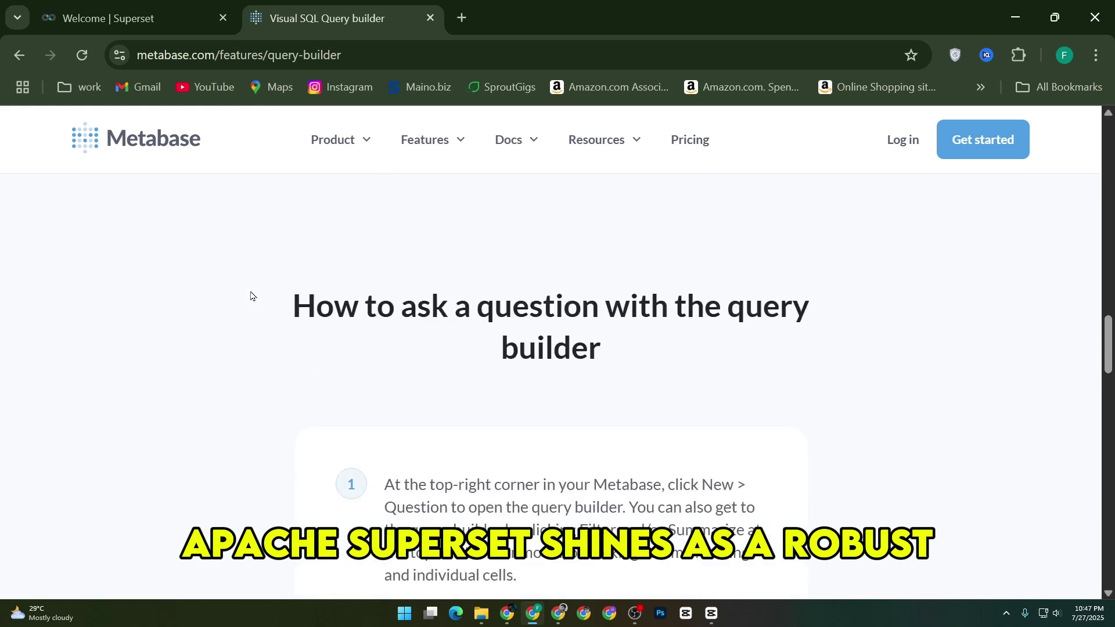
scroll(251, 297, "down", 3)
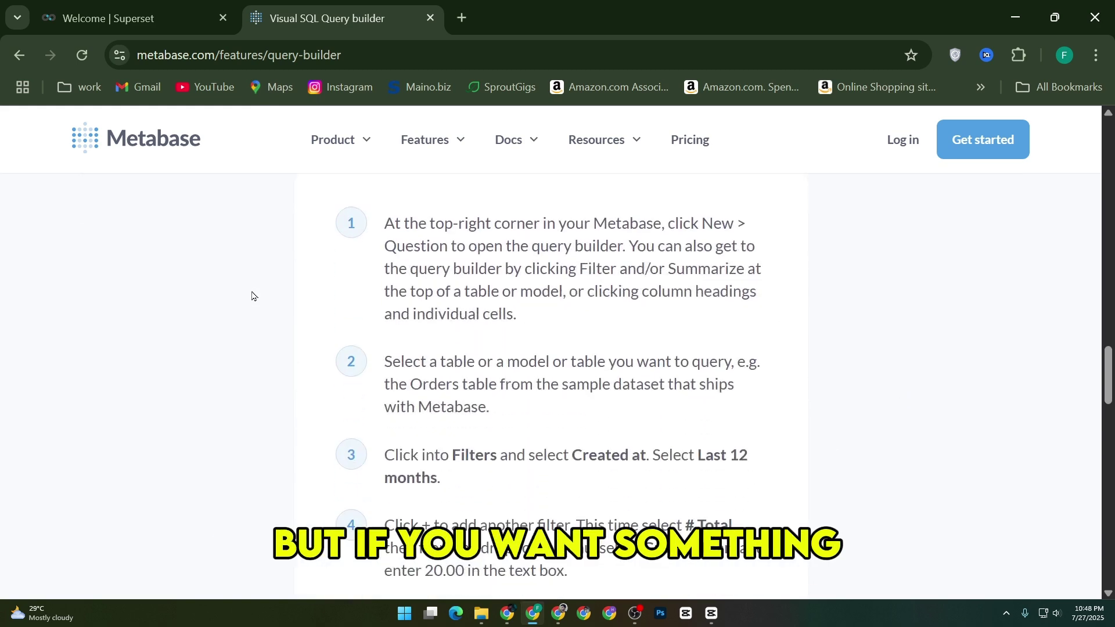
scroll(252, 296, "down", 2)
scroll(252, 296, "down", 1)
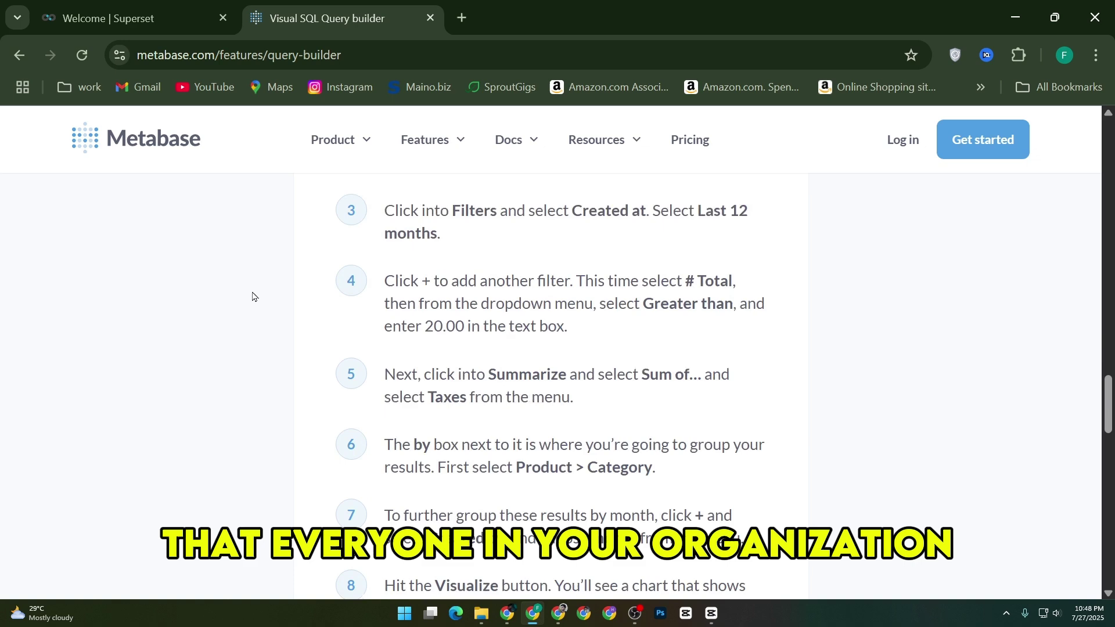
scroll(252, 296, "down", 2)
scroll(253, 297, "down", 3)
scroll(252, 296, "down", 1)
scroll(252, 296, "down", 2)
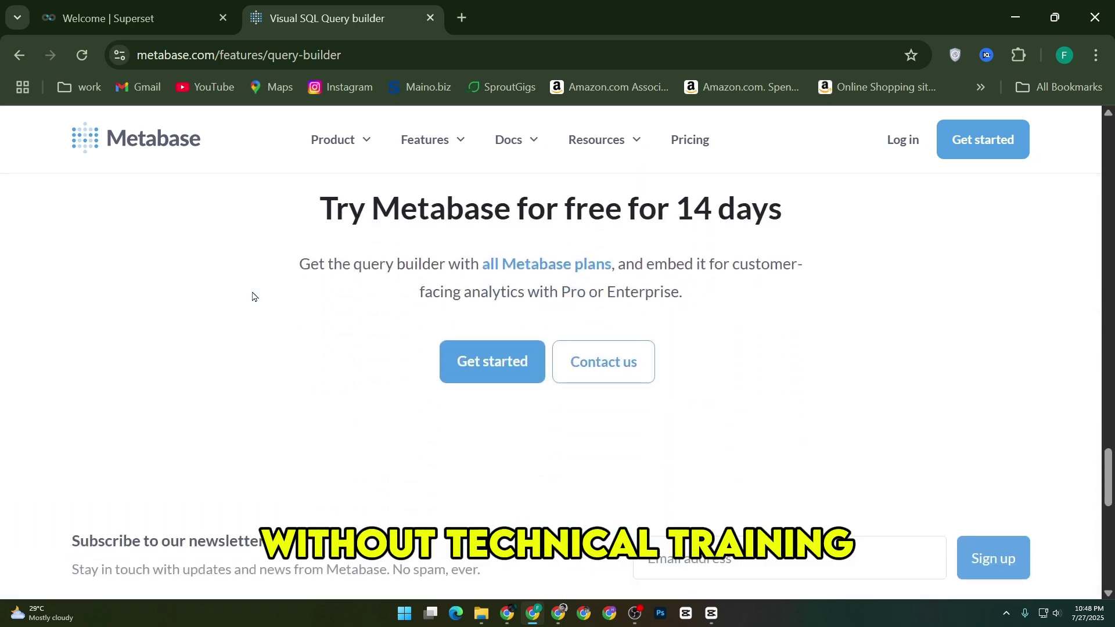
scroll(253, 297, "down", 2)
scroll(252, 297, "down", 1)
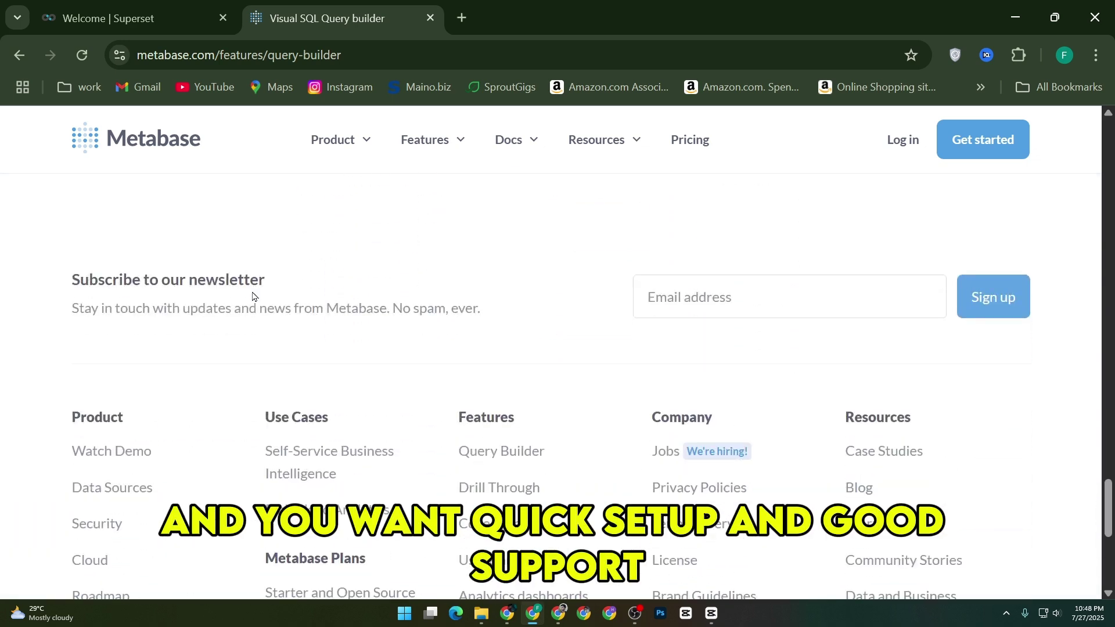
scroll(254, 297, "down", 2)
scroll(254, 296, "down", 1)
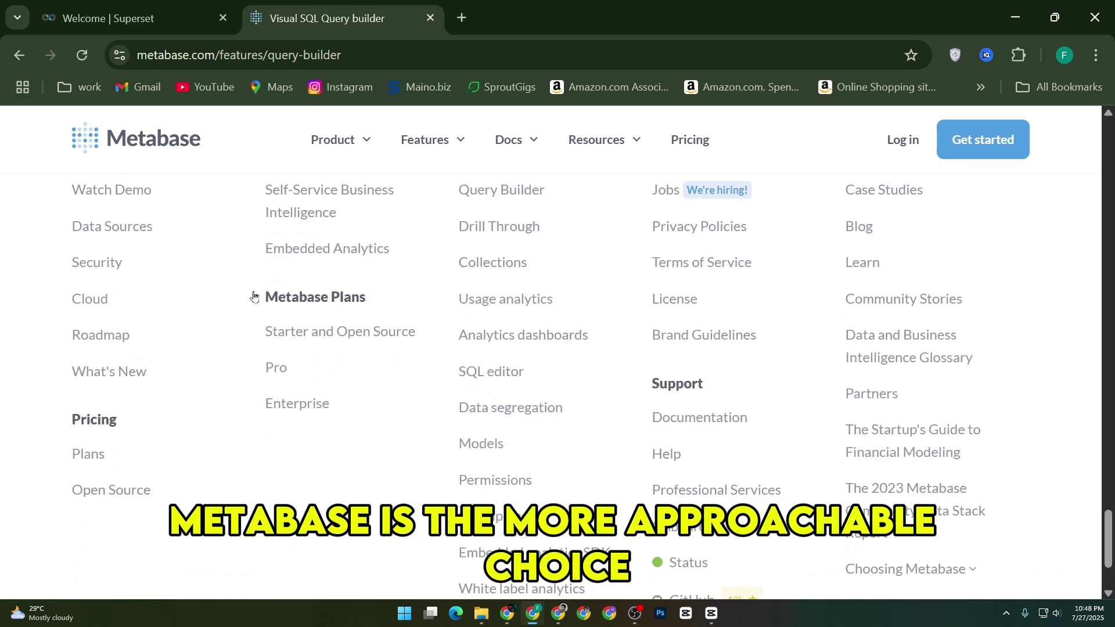
scroll(254, 297, "down", 1)
scroll(253, 296, "down", 1)
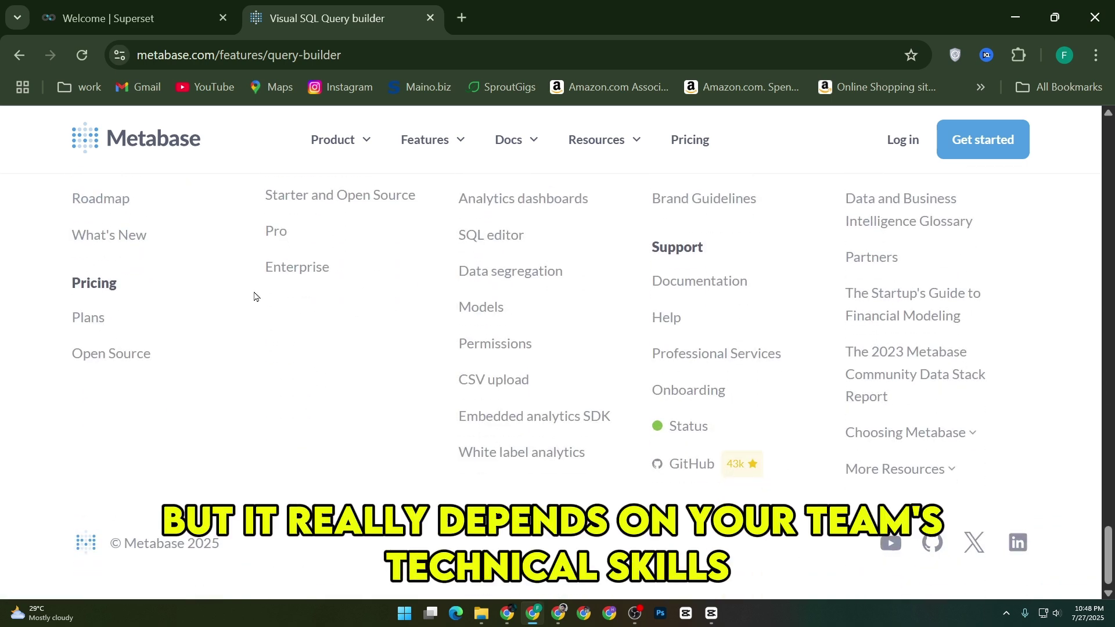
key("ctrl+shift+Tab")
scroll(286, 278, "down", 2)
scroll(288, 283, "down", 1)
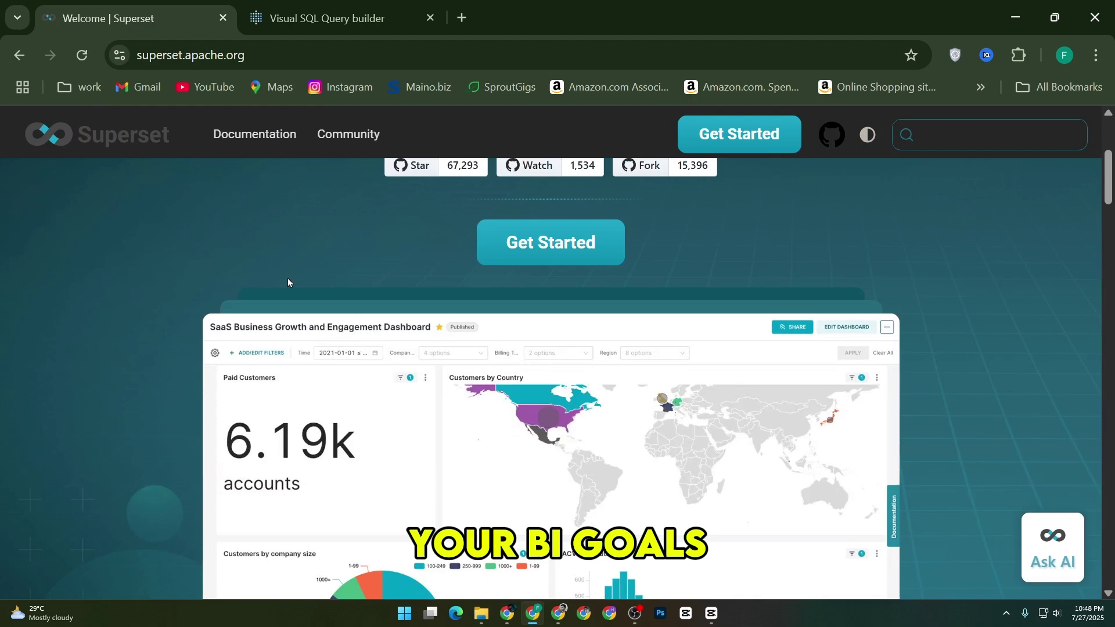